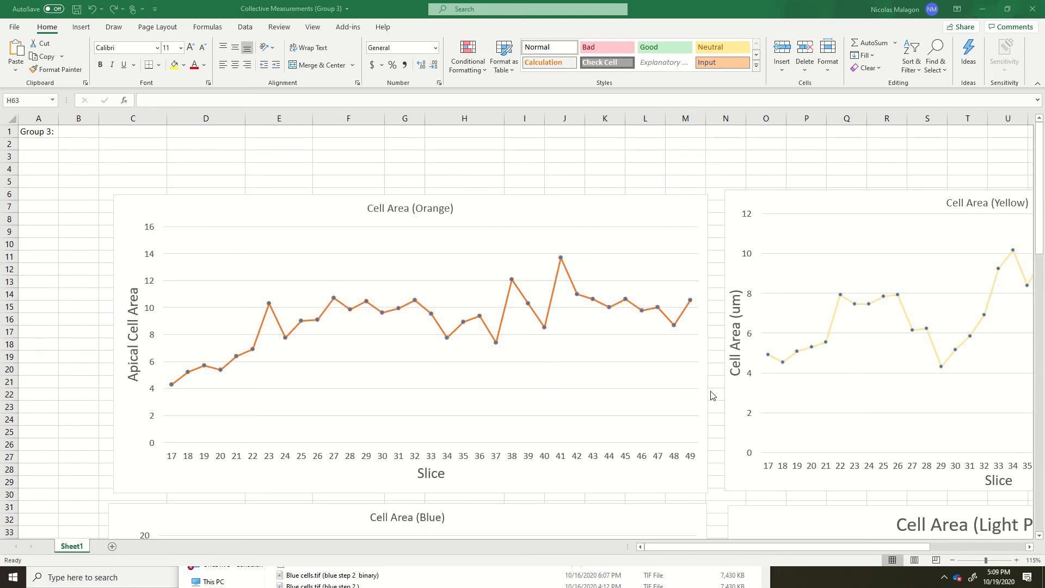
Step: Review the Region 3 chart, the cell area table and the existing average formula in G63
scroll(712, 395, down, 9)
scroll(712, 396, down, 8)
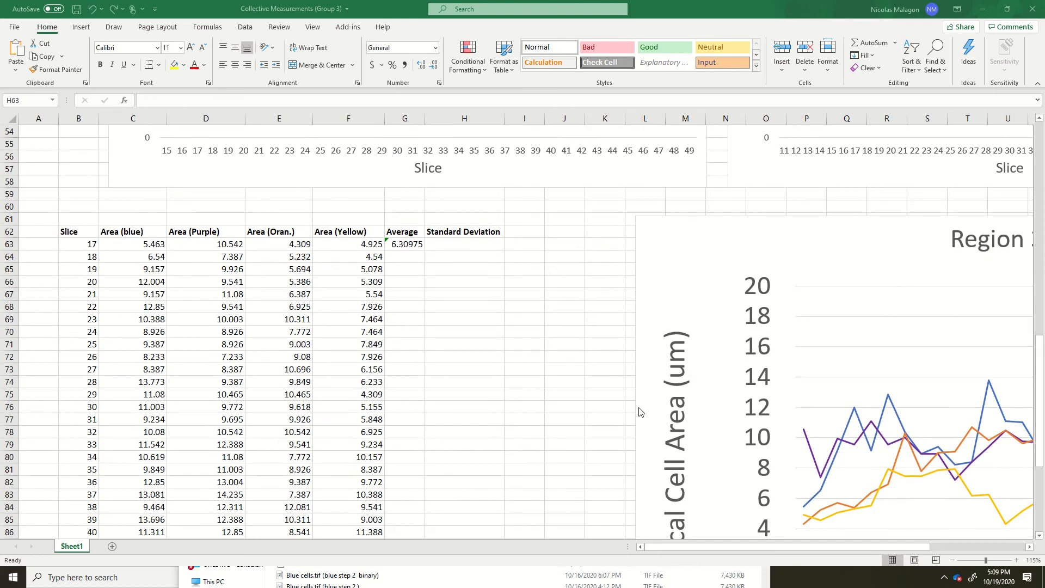
scroll(753, 414, right, 5)
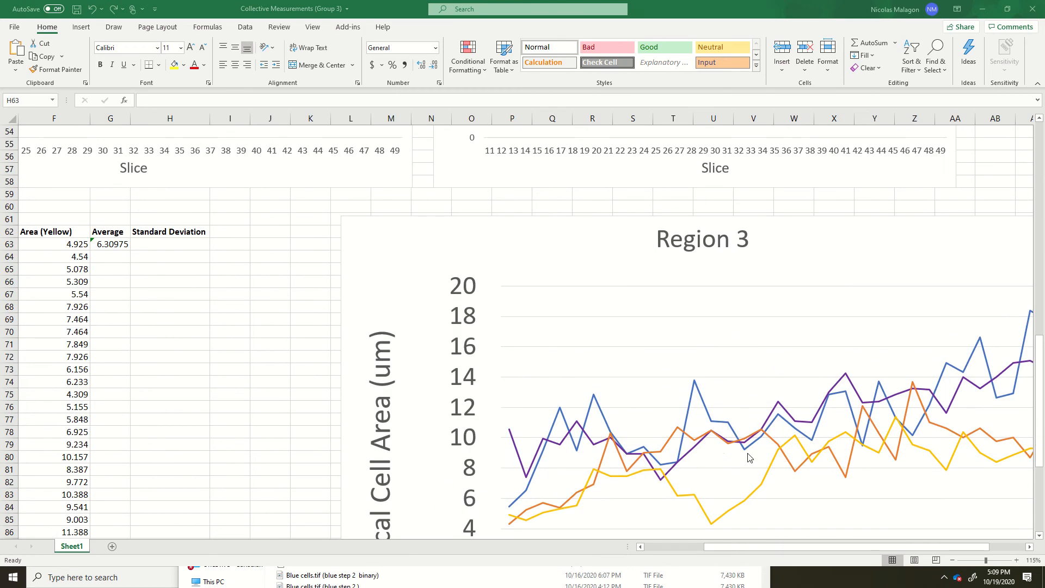
scroll(748, 457, down, 2)
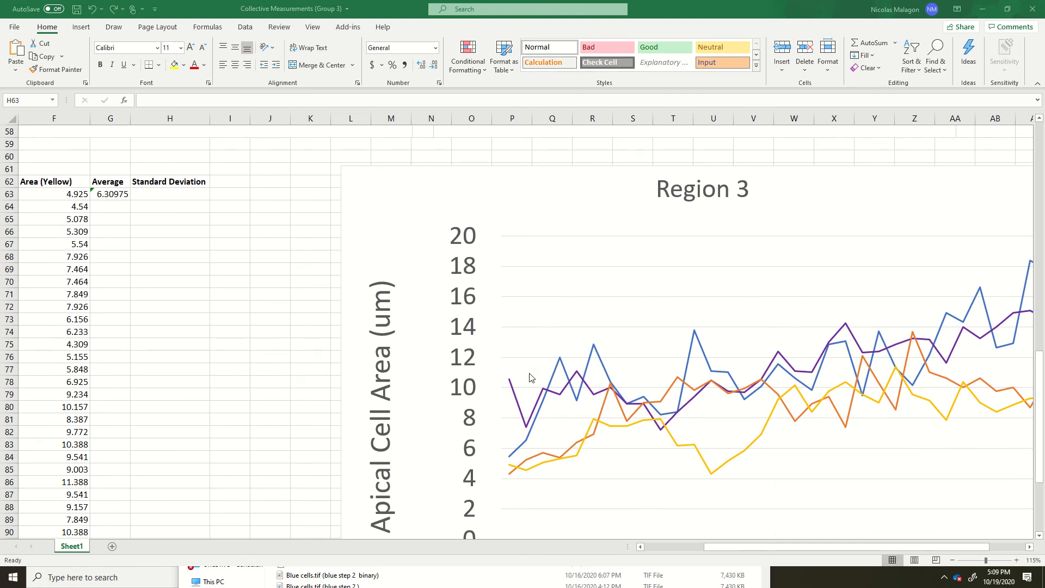
scroll(533, 430, left, 3)
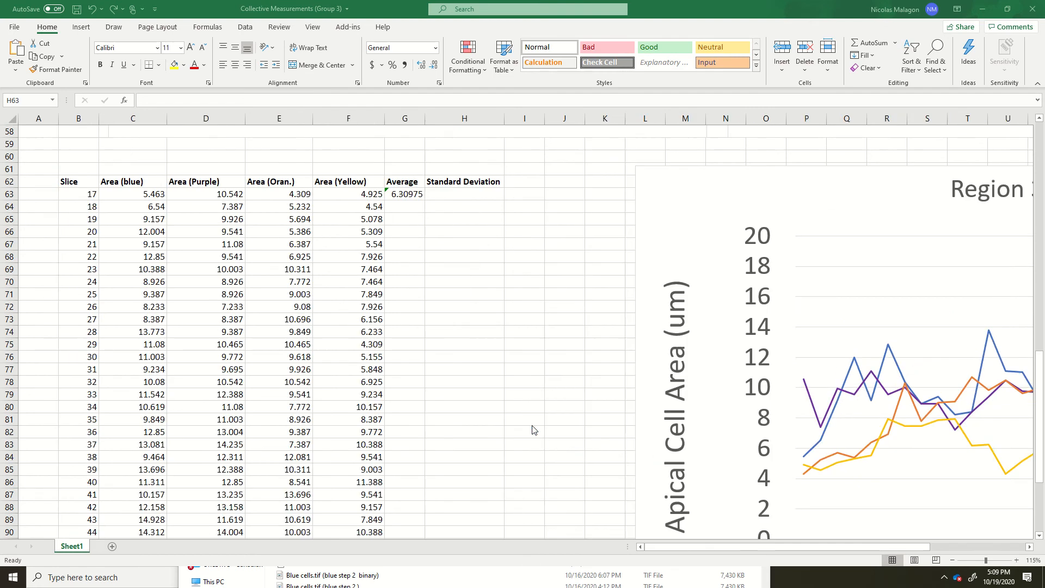
click(399, 181)
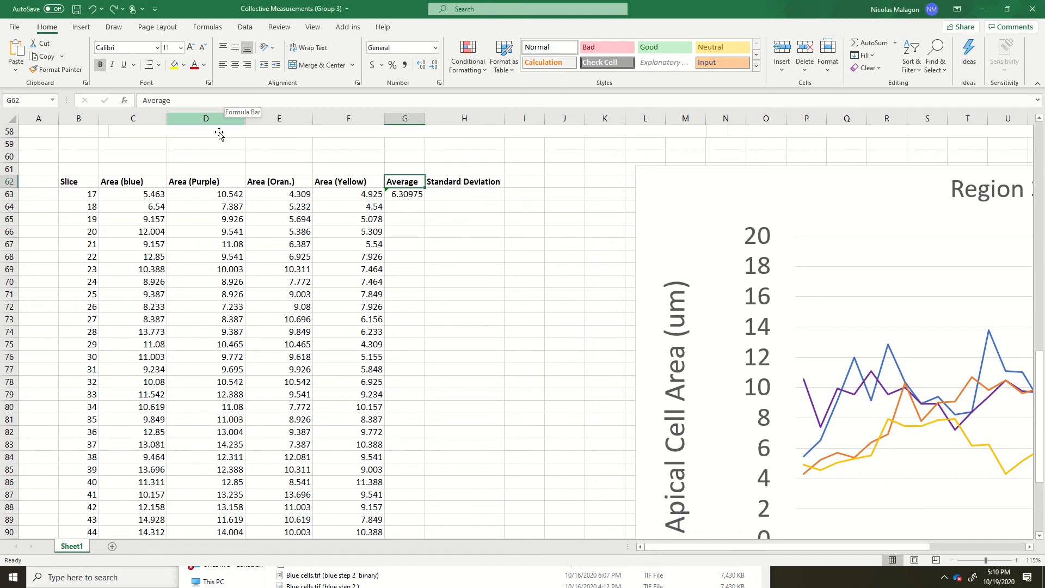
click(397, 196)
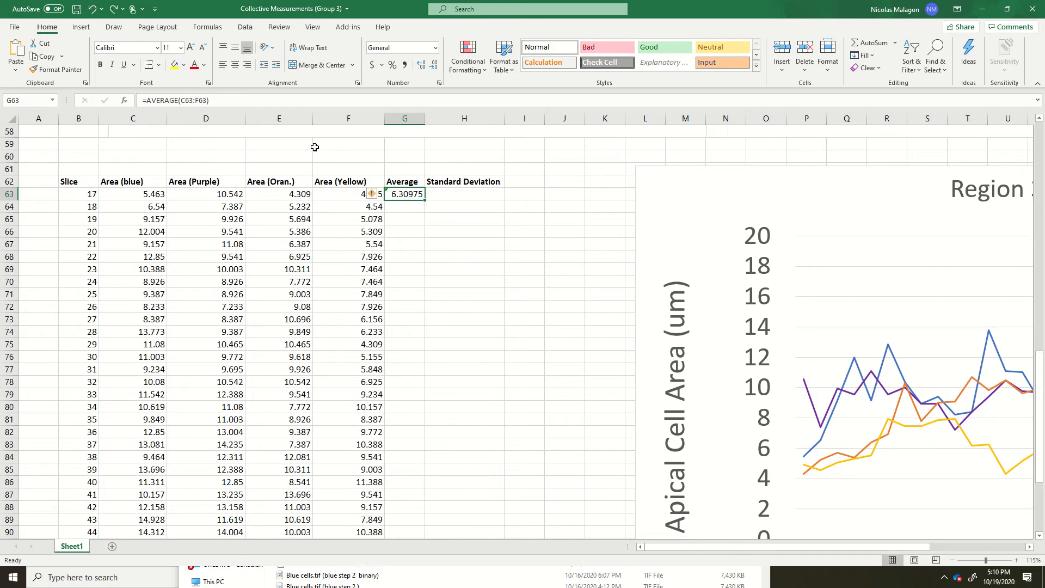
double_click(392, 193)
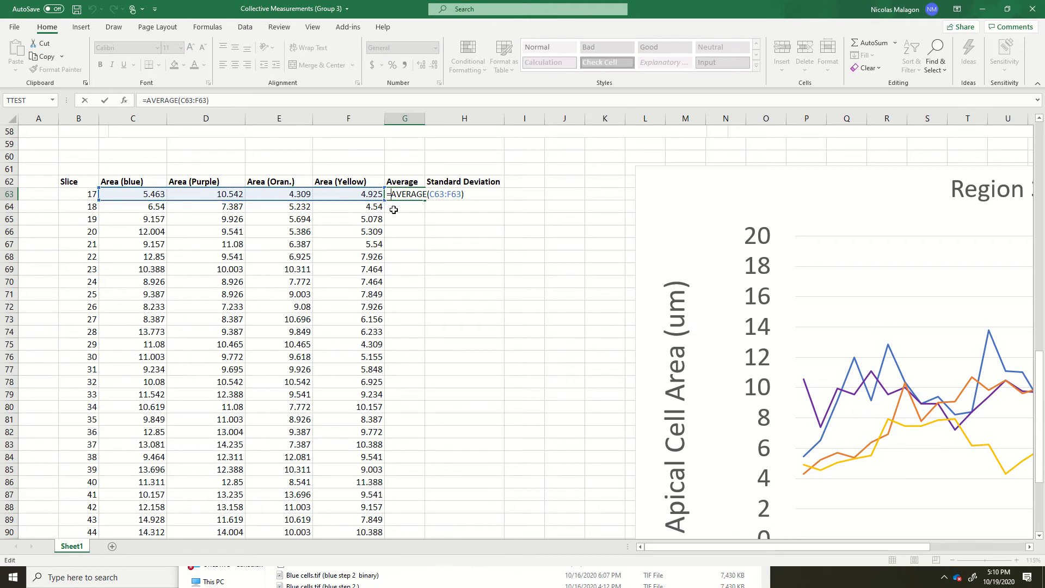
key(Return)
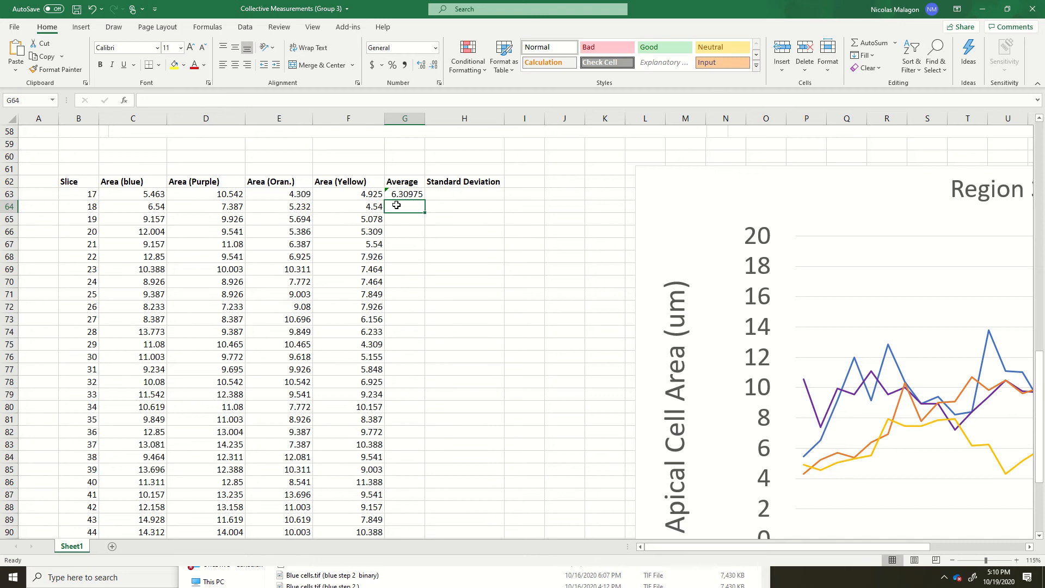
Step: Enter the formula =AVERAGE(C64:F64) in G64 to average the four cell areas for slice 18
text(=AV)
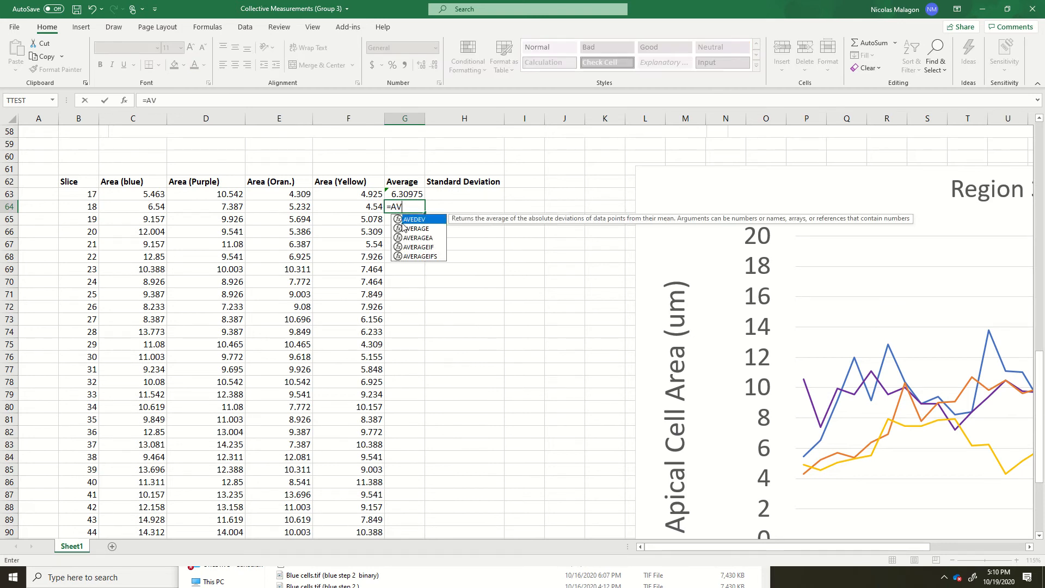
click(406, 230)
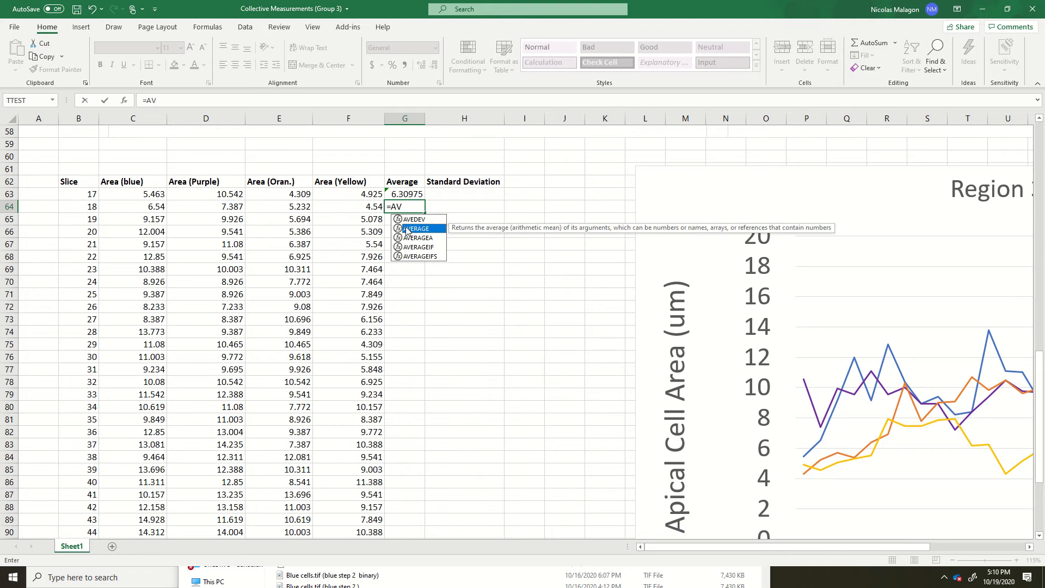
double_click(407, 228)
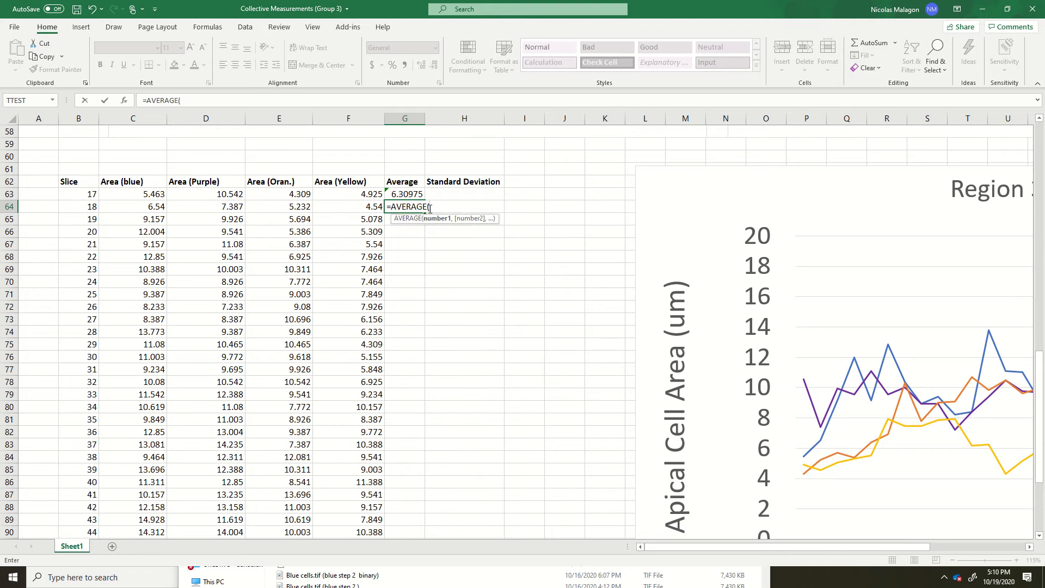
click(138, 207)
drag(166, 202, 330, 203)
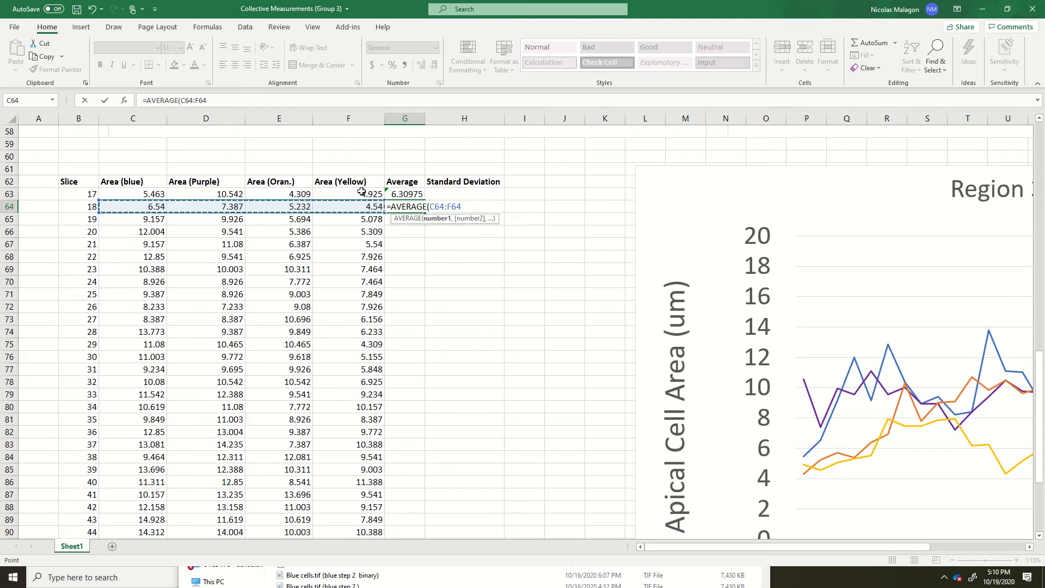
text())
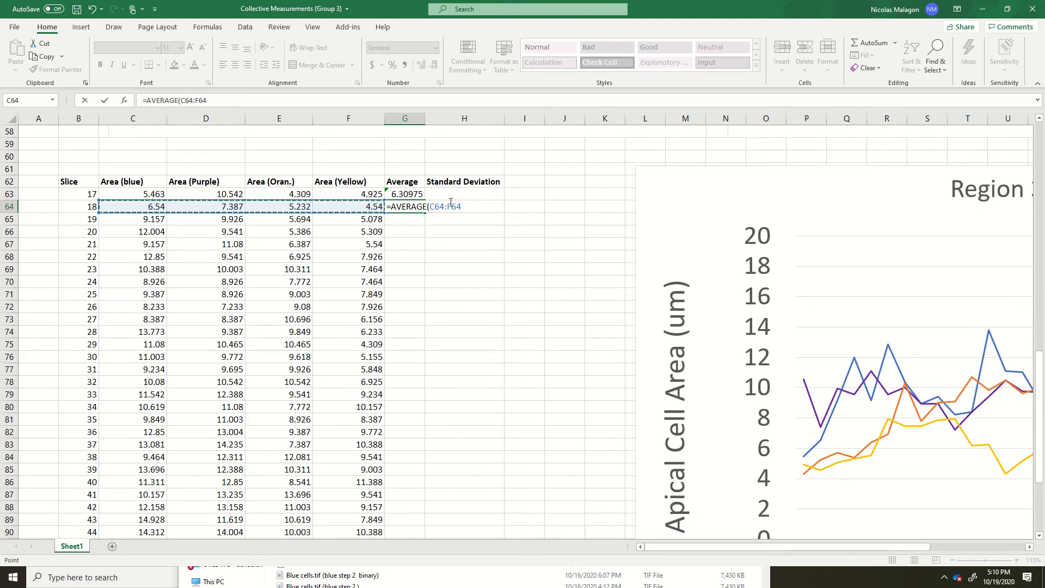
key(Return)
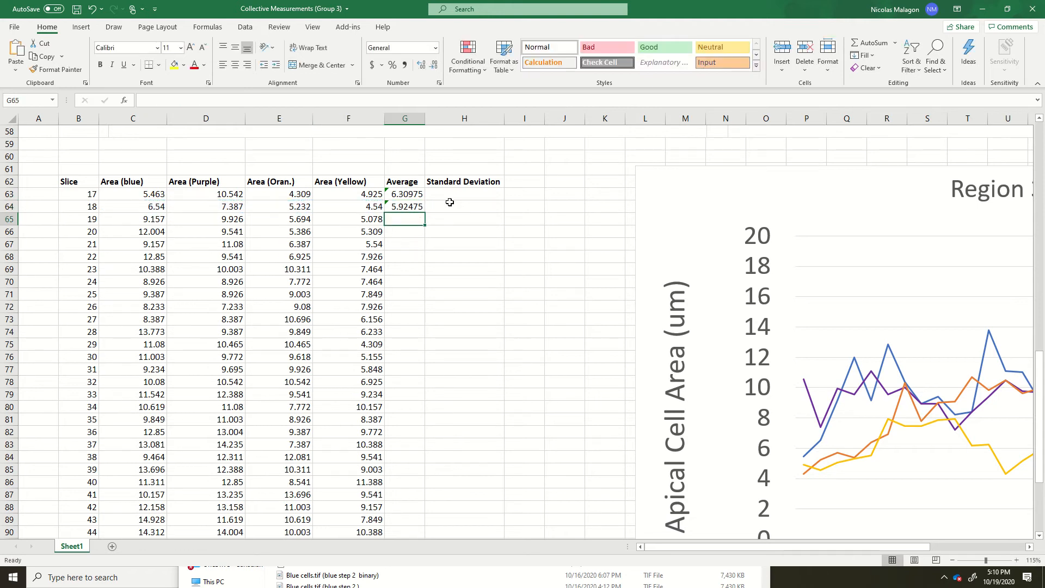
Step: Fill the average formula from G64 down the Average column to the last slice row
click(409, 206)
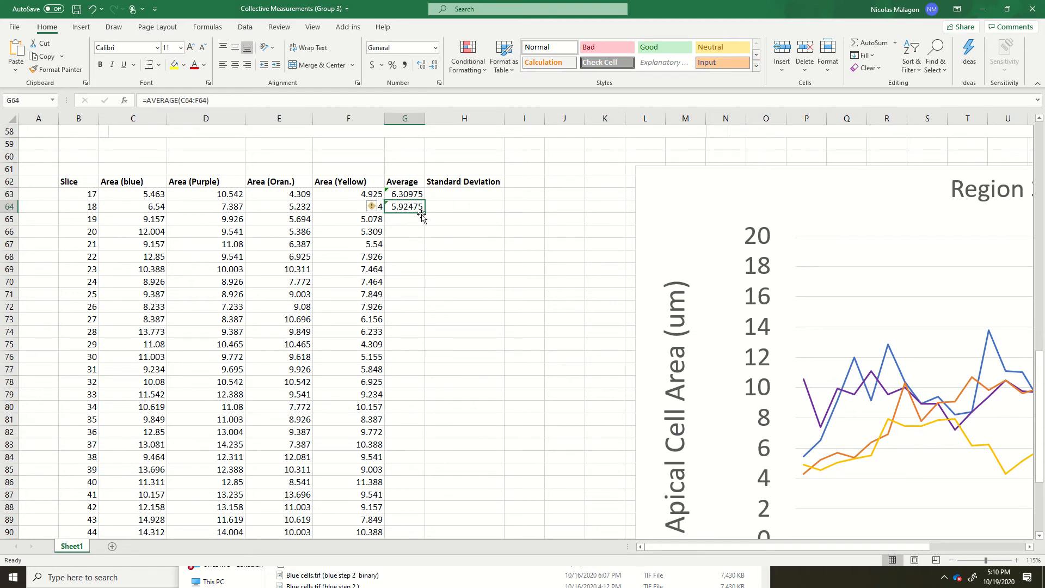
drag(424, 214, 422, 507)
scroll(402, 472, up, 2)
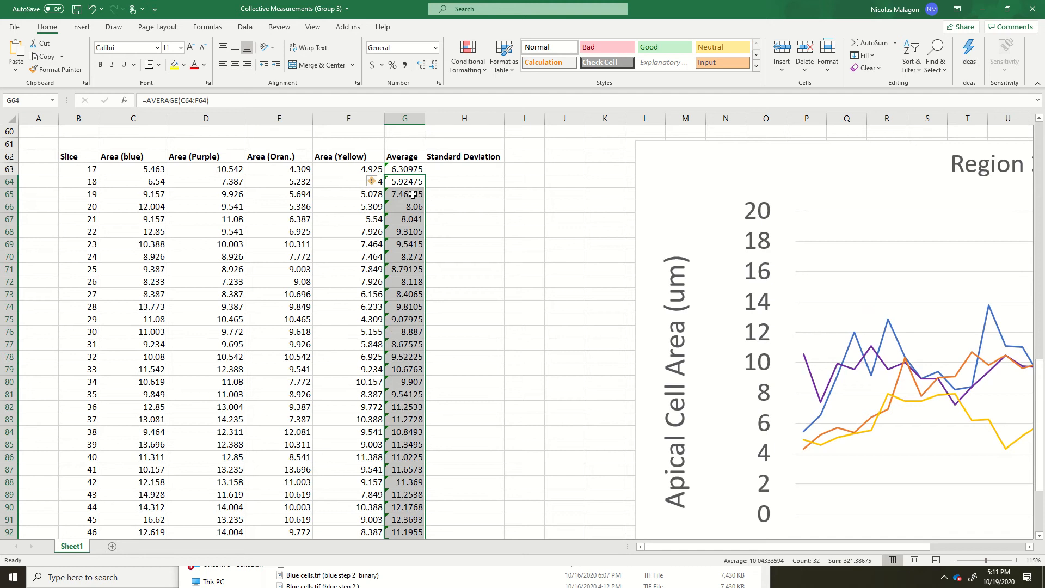
Step: Begin a formula with an equals sign in H63, the first cell under Standard Deviation
click(439, 171)
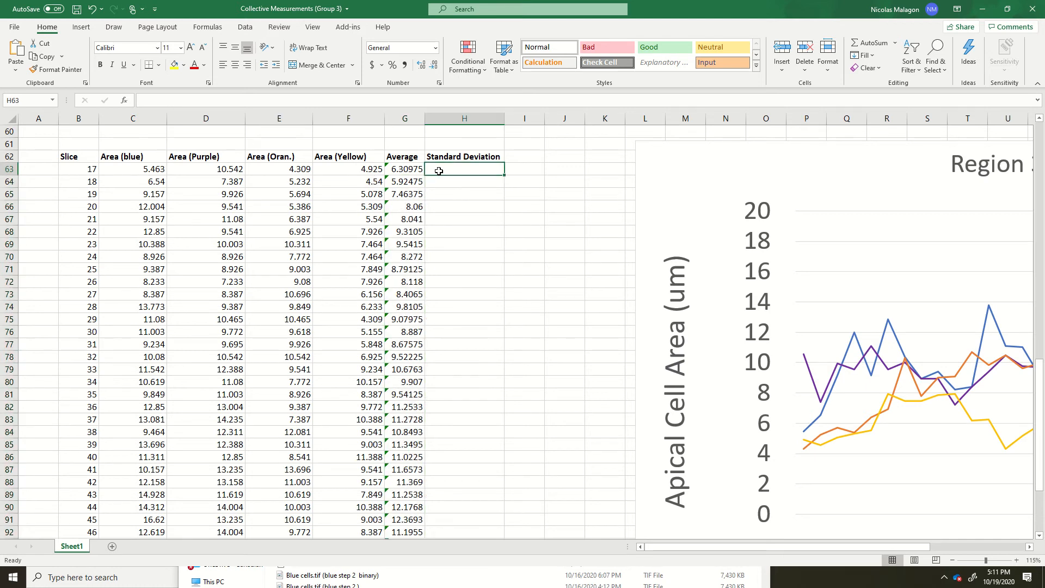
text(= )
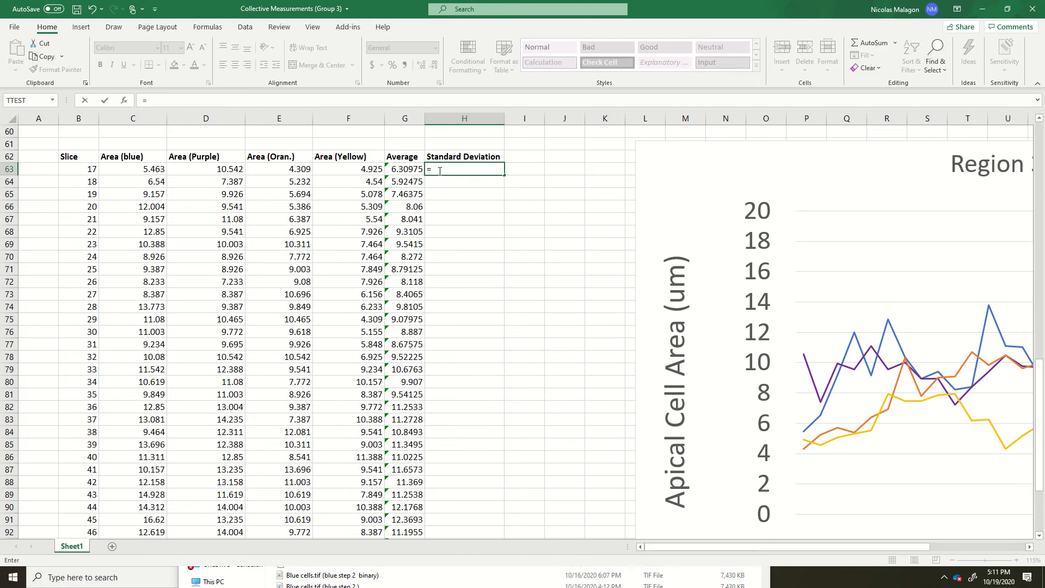
text(ST)
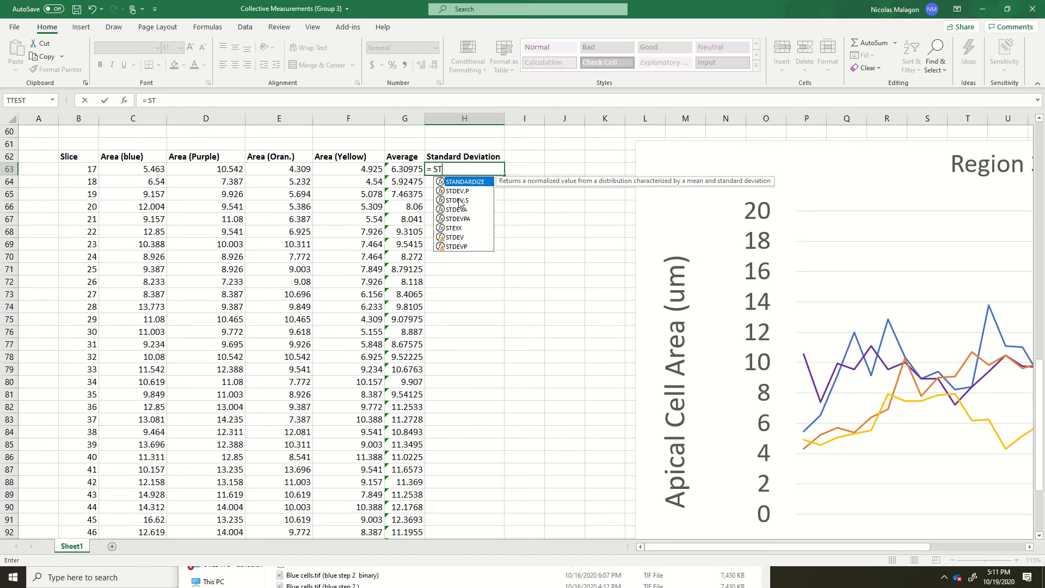
key(BackSpace)
key(BackSpace)
key(BackSpace)
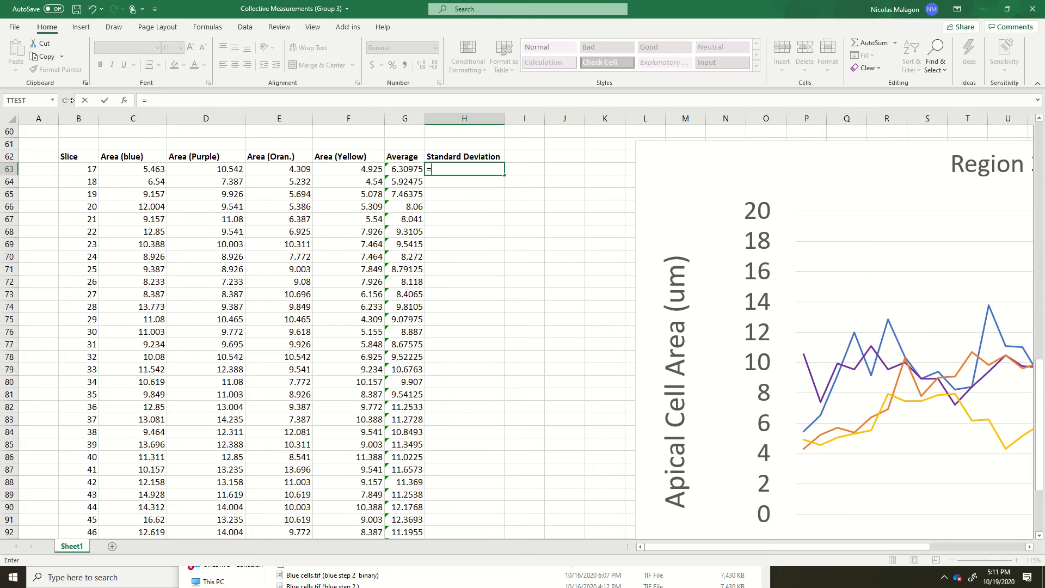
Step: Search the Insert Function dialog for STANDARD and browse the suggested functions down to the STDEV variants
click(123, 101)
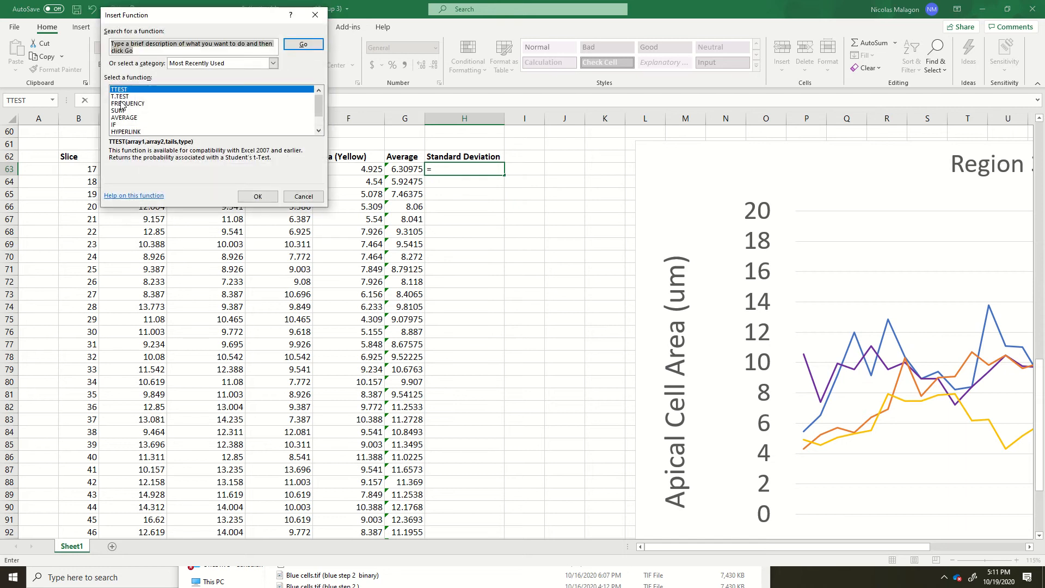
click(273, 64)
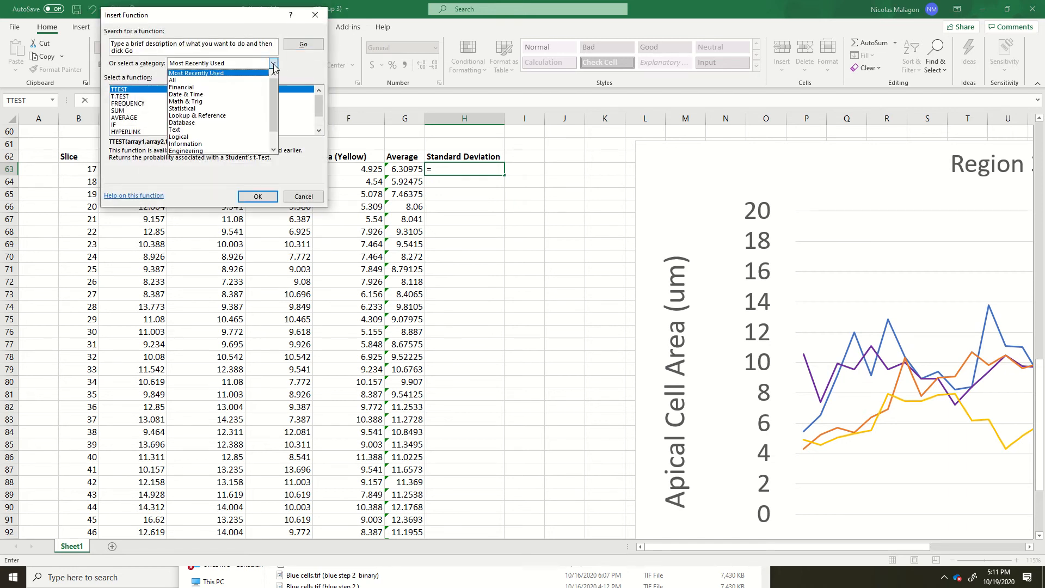
click(245, 80)
click(190, 49)
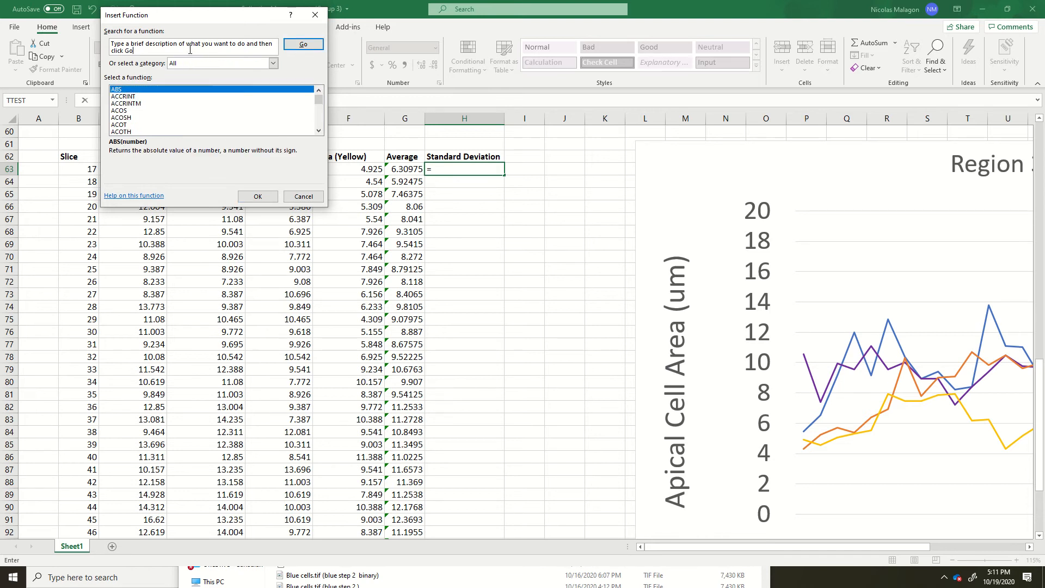
key(ctrl+a)
text(ST)
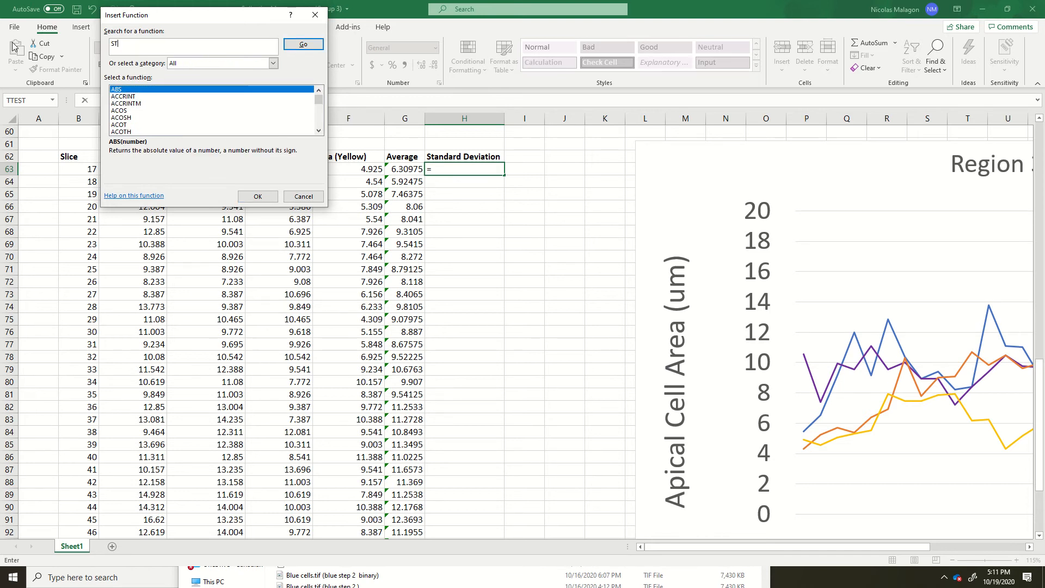
text(ANDARD)
key(Return)
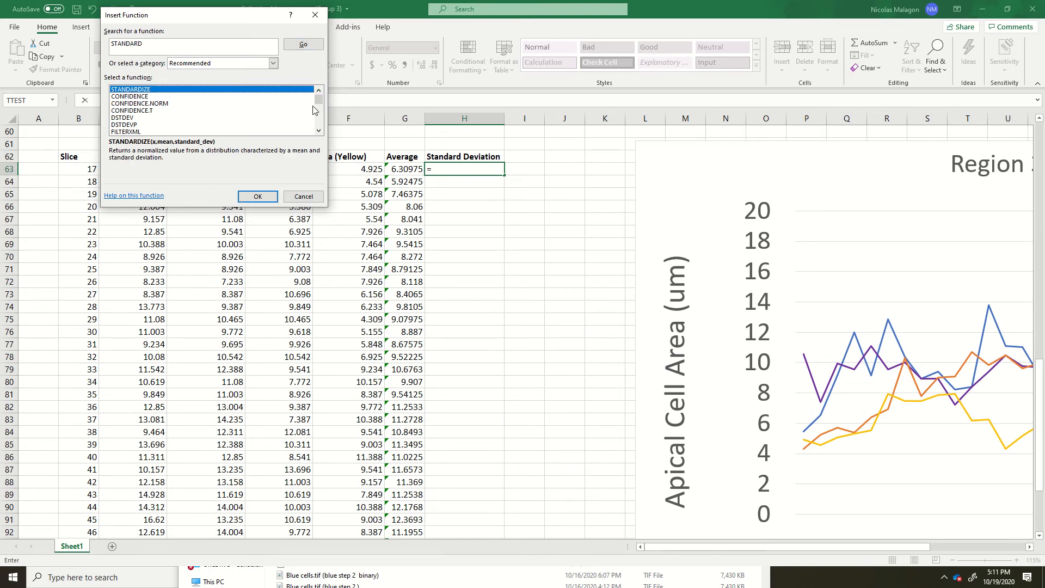
drag(318, 101, 327, 125)
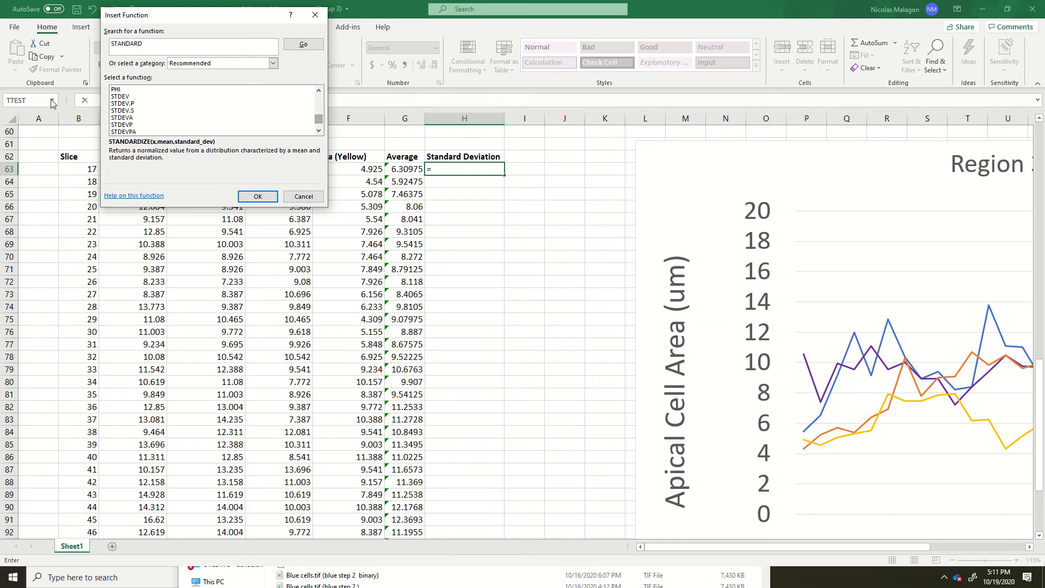
Step: Search the functions for STDEV and compare the descriptions of STDEV.P, STDEV.S, STDEVA and STDEVP
click(149, 47)
drag(149, 47, 109, 48)
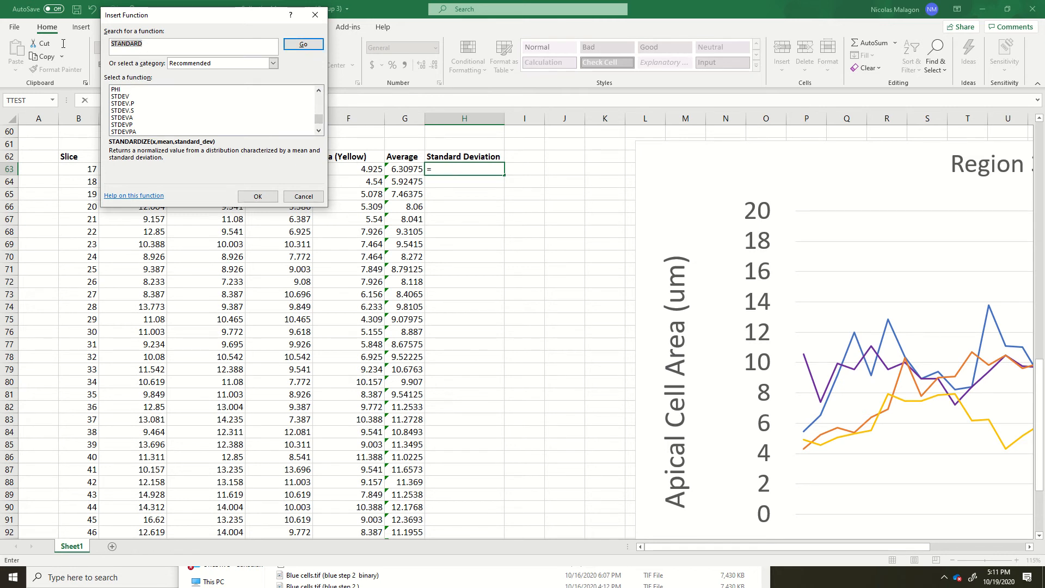
text(STDEV)
key(Return)
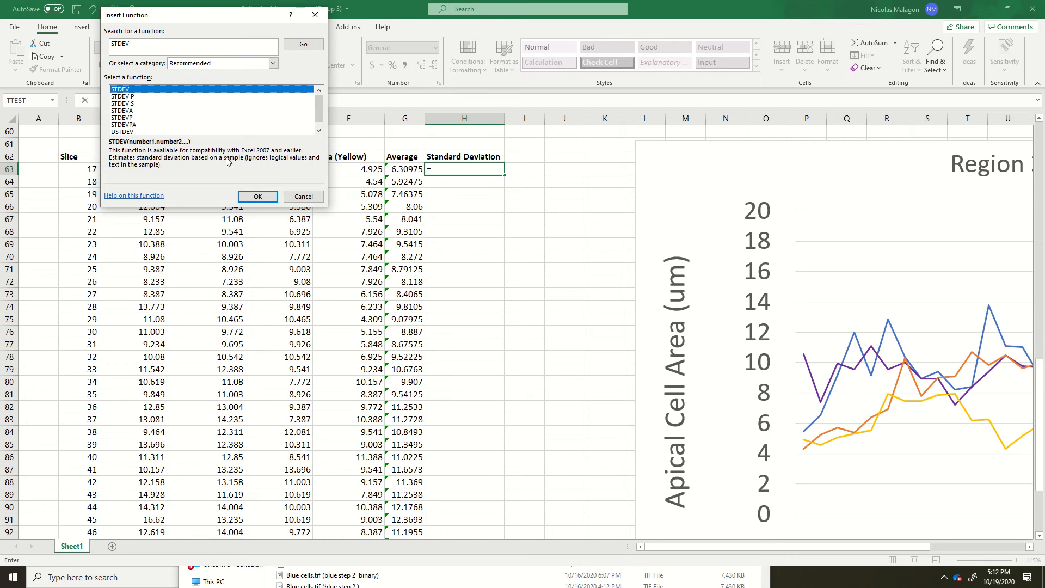
click(118, 96)
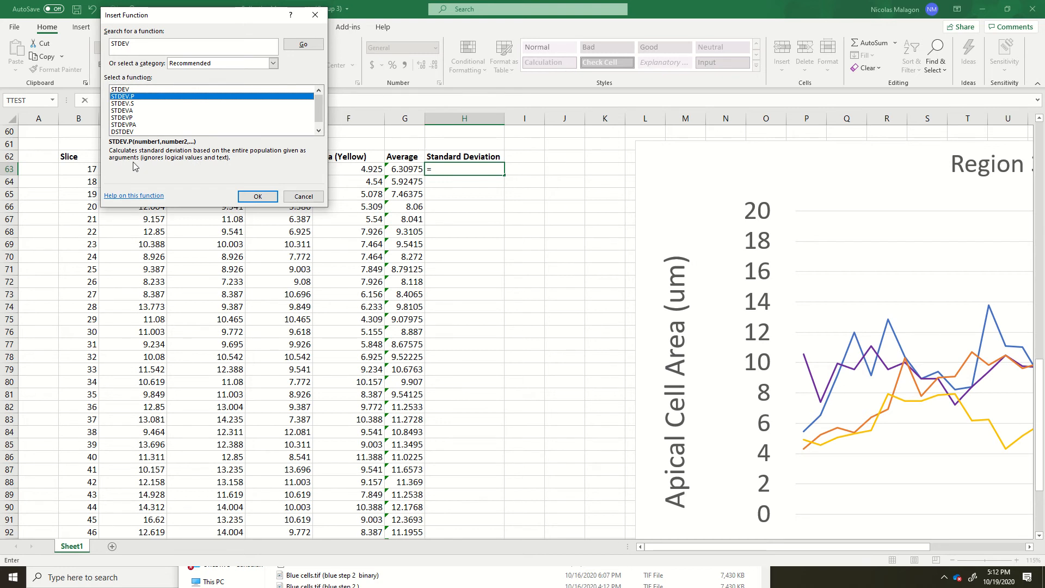
click(129, 105)
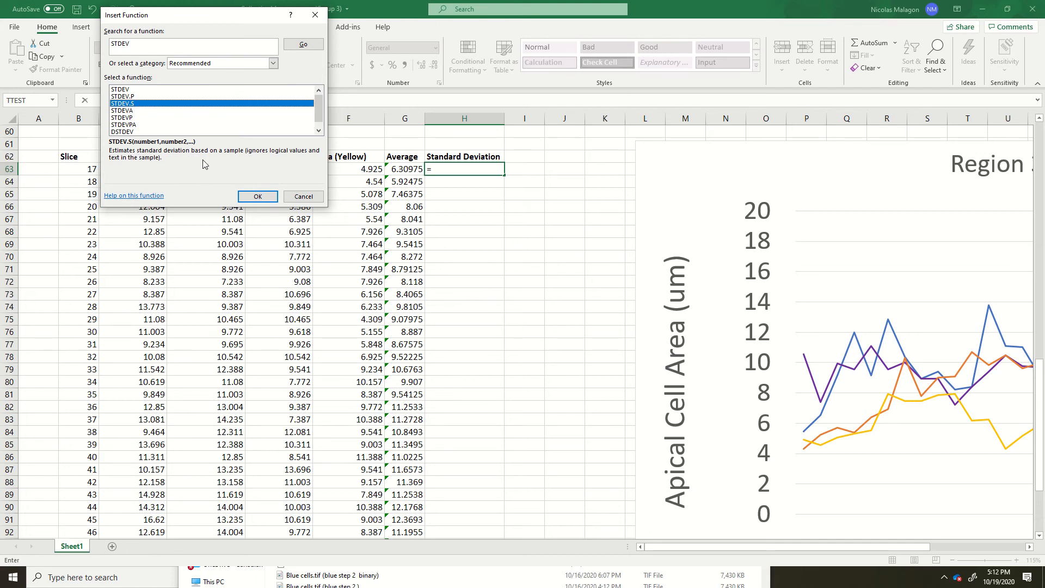
click(128, 111)
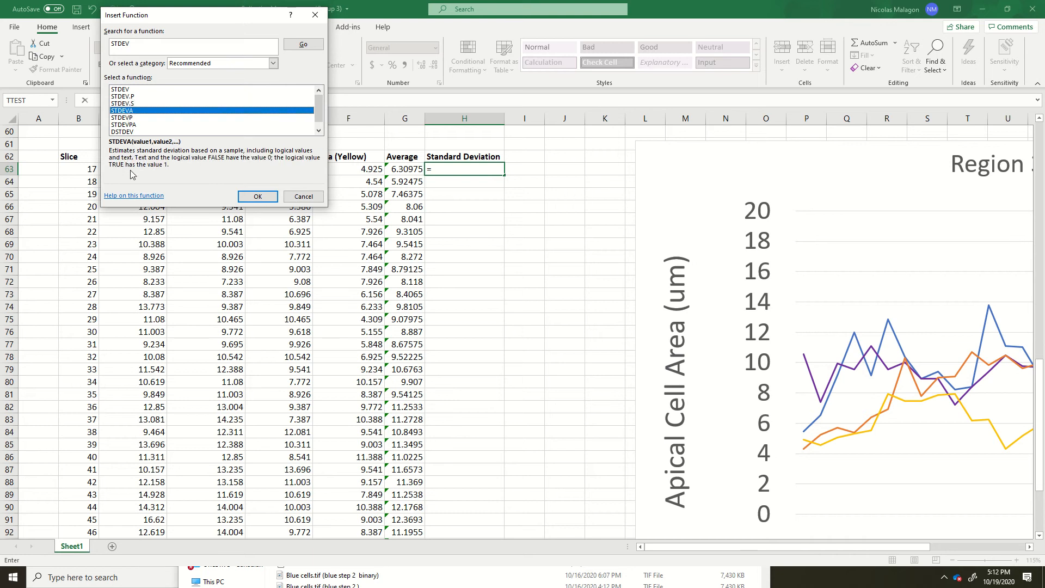
click(123, 117)
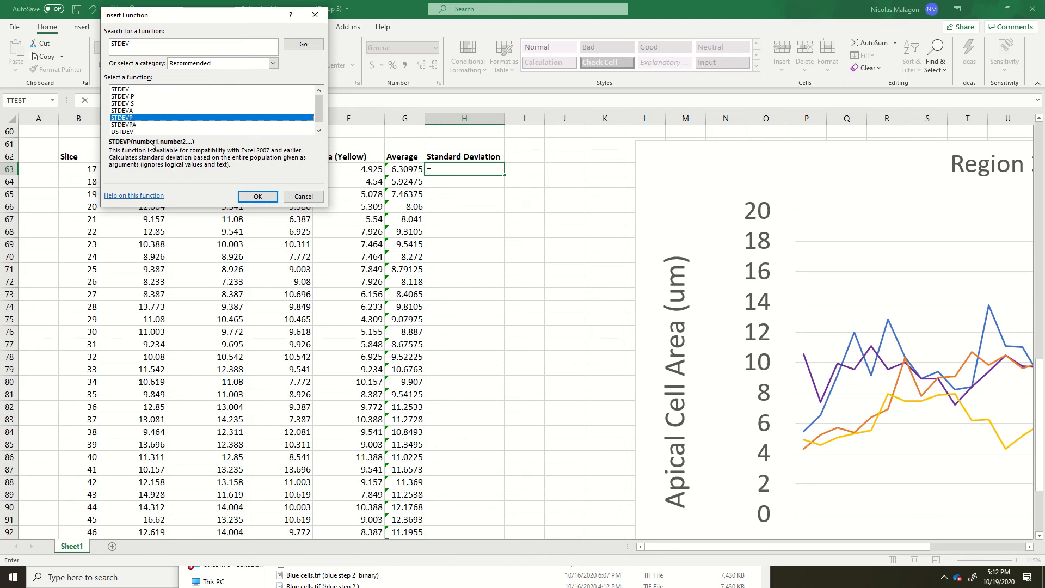
Step: Insert the STDEV function in H63 over the four cell areas of slice 17, C63:F63
click(129, 90)
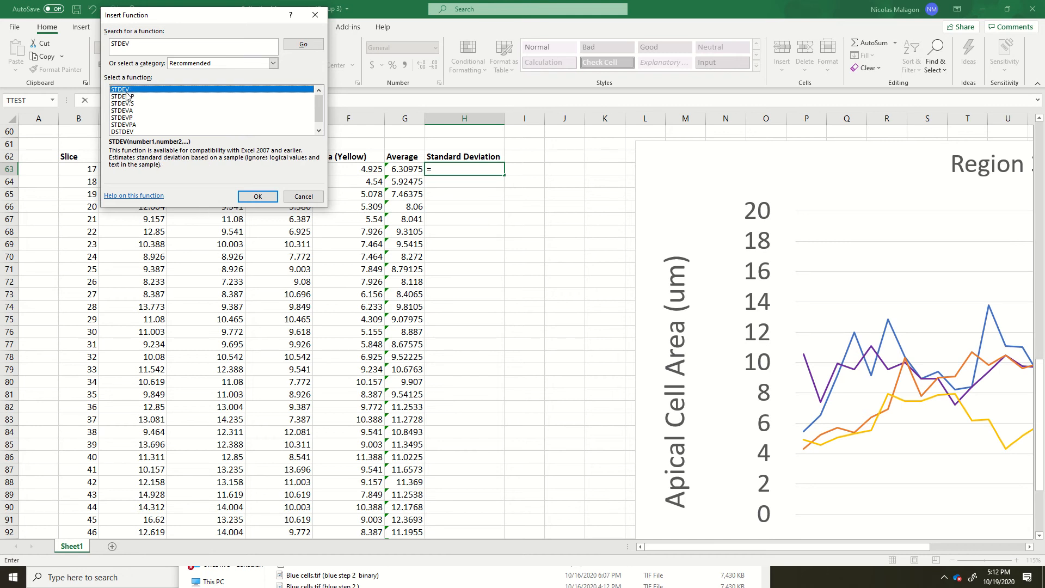
click(258, 196)
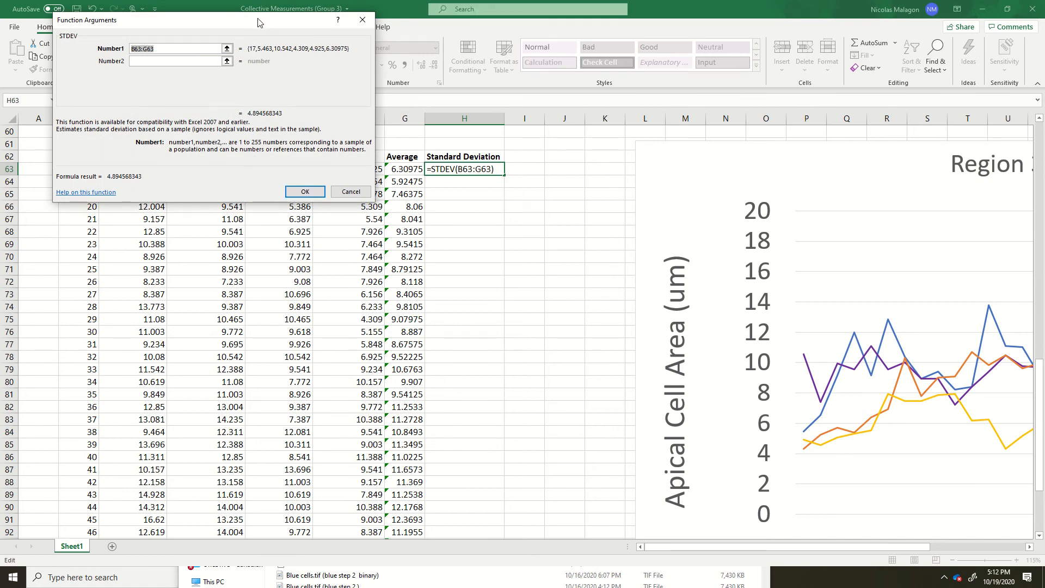
drag(258, 18, 383, 325)
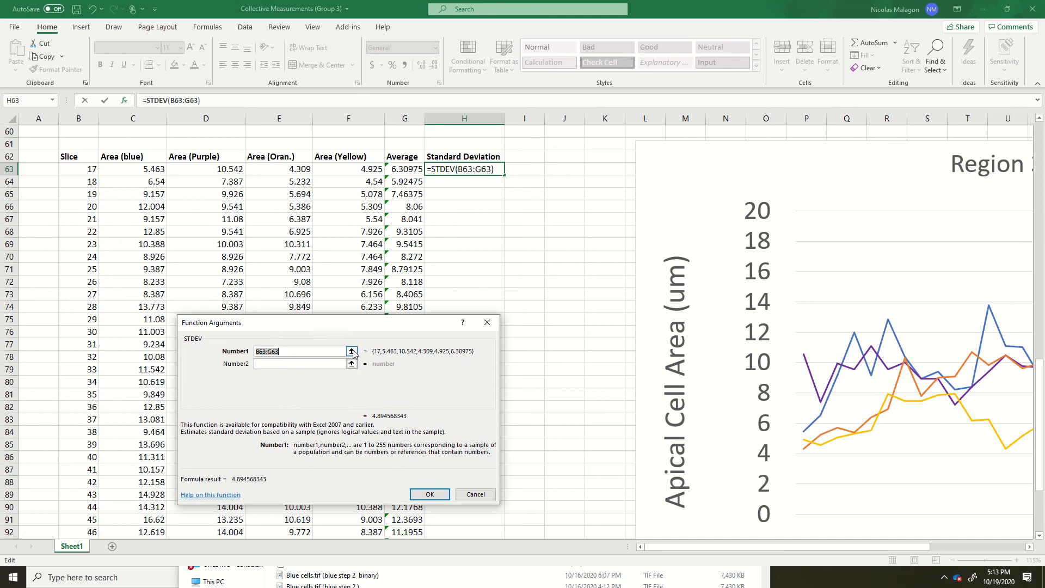
click(351, 351)
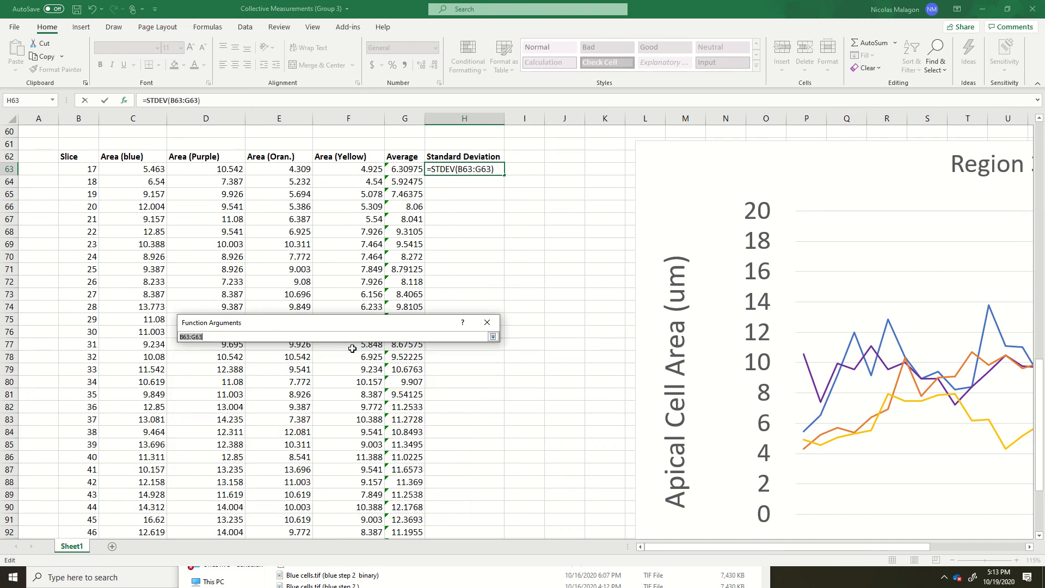
click(150, 170)
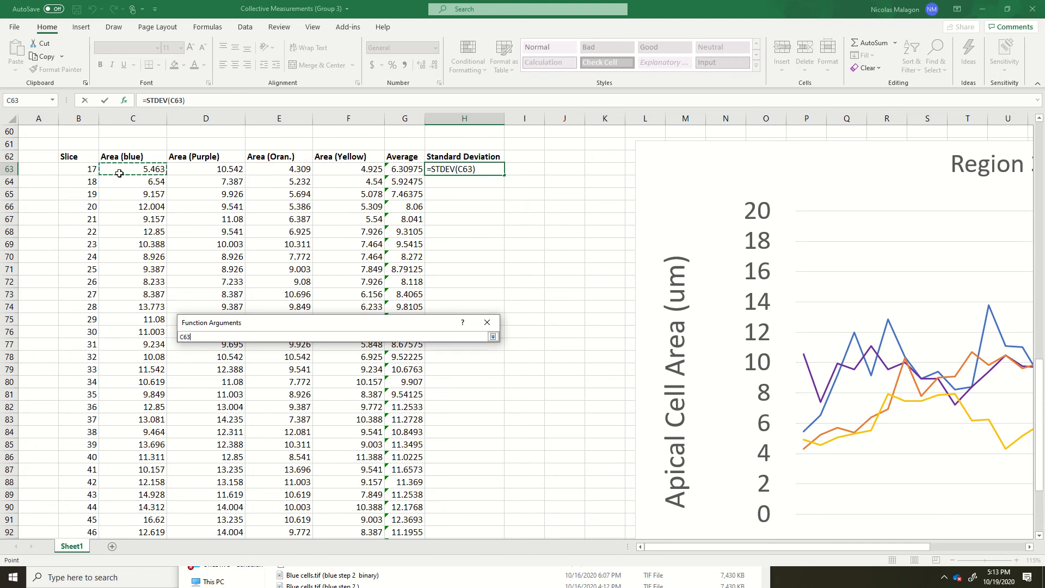
drag(119, 169, 362, 171)
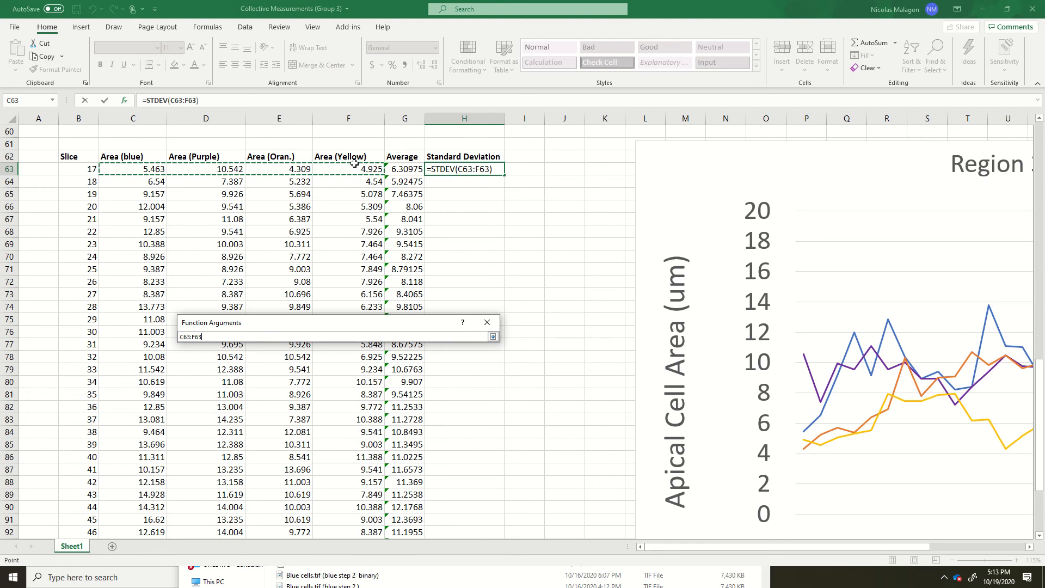
key(Return)
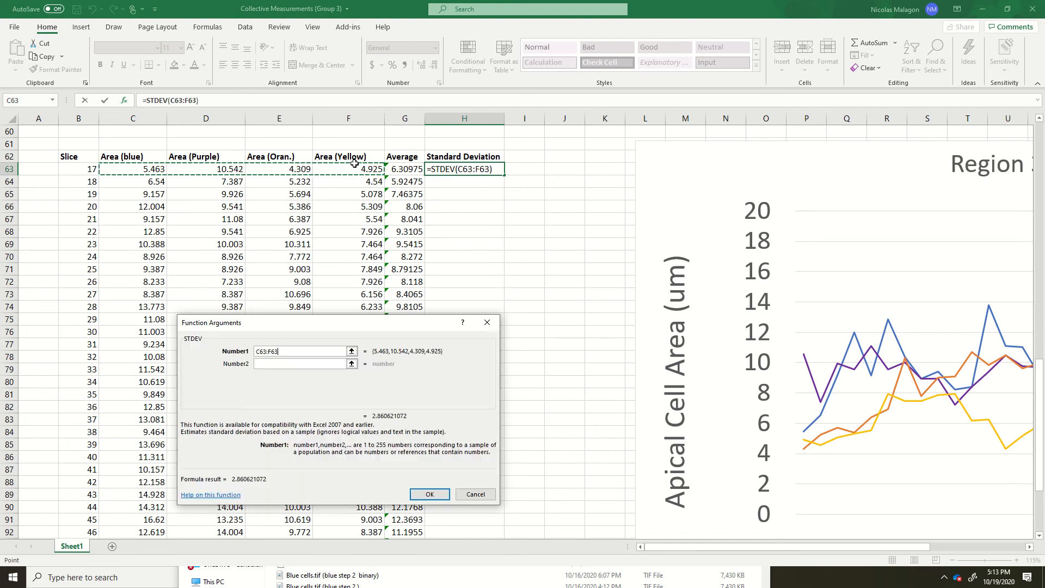
click(430, 495)
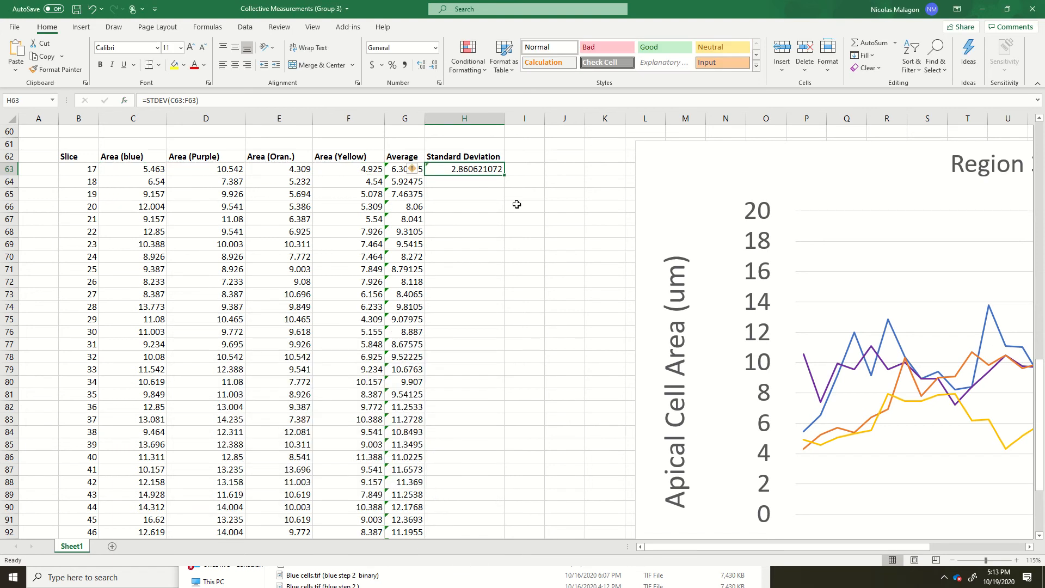
Step: Fill the standard deviation formula from H63 down to the last slice row, H95
mouse_move(506, 175)
mouse_down()
mouse_move(515, 559)
mouse_move(504, 488)
mouse_move(501, 501)
mouse_up()
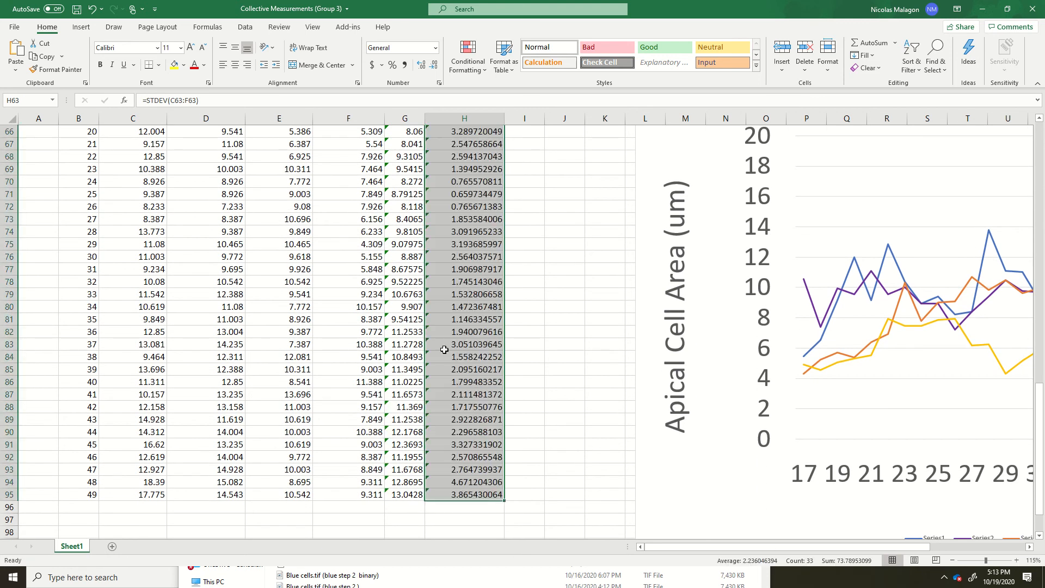
scroll(444, 349, up, 7)
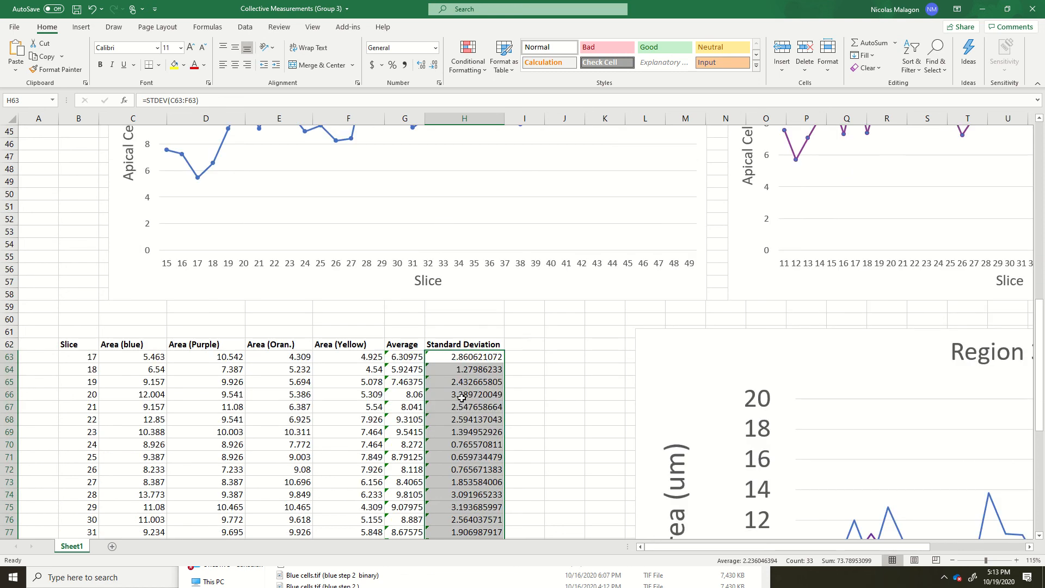
scroll(462, 398, down, 1)
Step: Shade the Average column from its header G62 down to G95 with a light gray fill
click(405, 292)
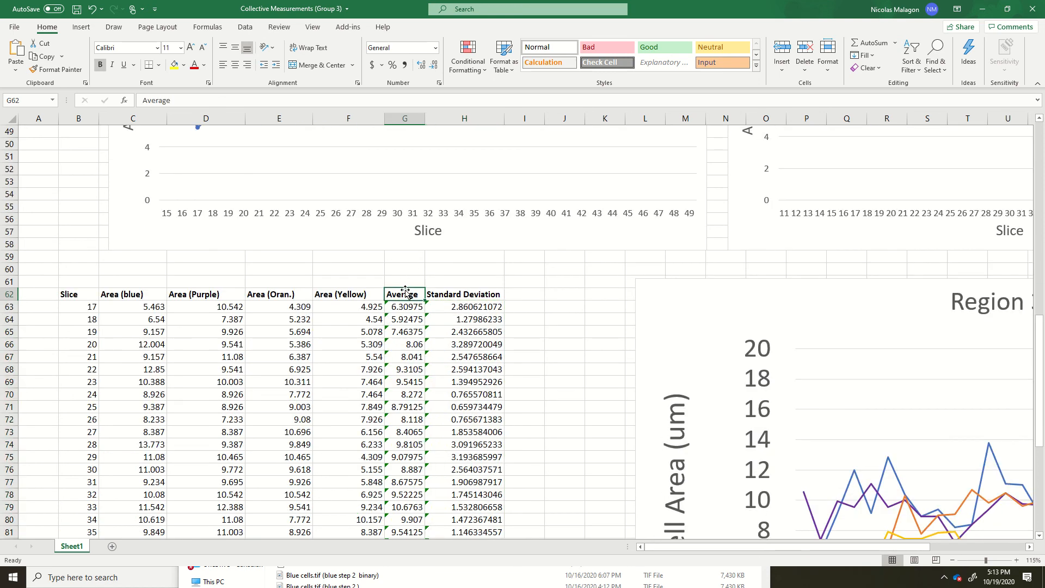
key(shift+Down)
key(shift+Down)
key(shift+Down)
key(shift+Down)
key(shift+Down)
key(shift+Down)
key(shift+Down)
key(shift+Down)
key(shift+Down)
key(shift+Down)
key(shift+Down)
key(shift+Down)
key(shift+Down)
key(shift+Down)
key(shift+Down)
key(shift+Down)
key(shift+Down)
key(shift+Down)
key(shift+Down)
key(shift+Down)
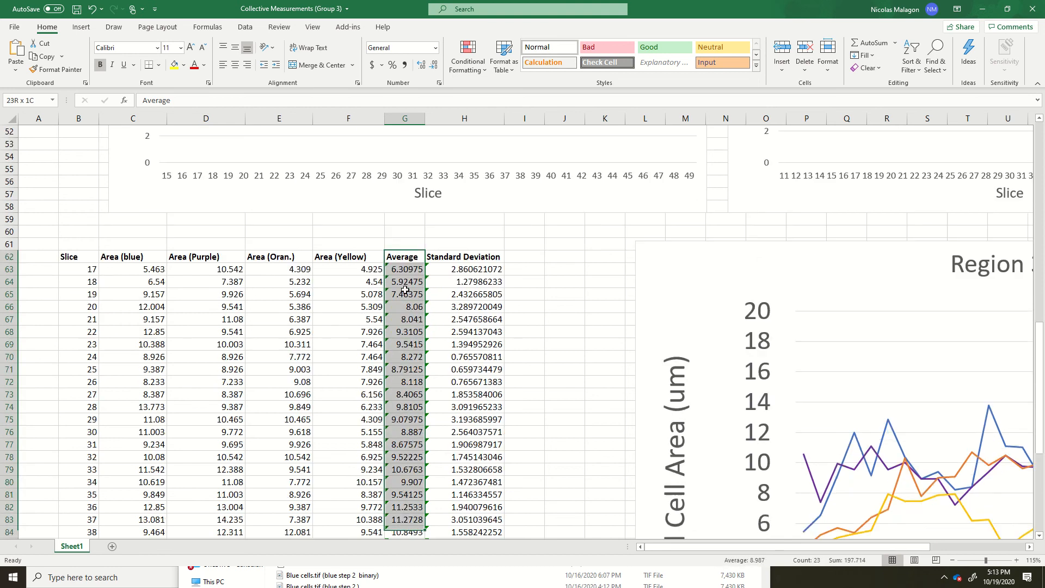
key(shift+Down)
key(shift+Down)
key(shift+Down)
key(shift+Down)
key(shift+Down)
key(shift+Up)
key(shift+Up)
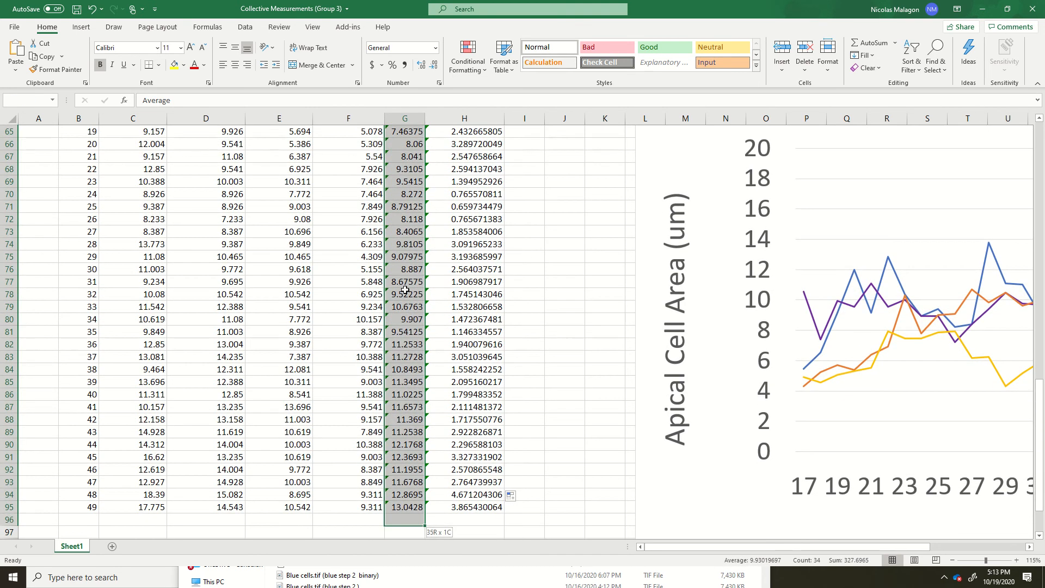
click(183, 65)
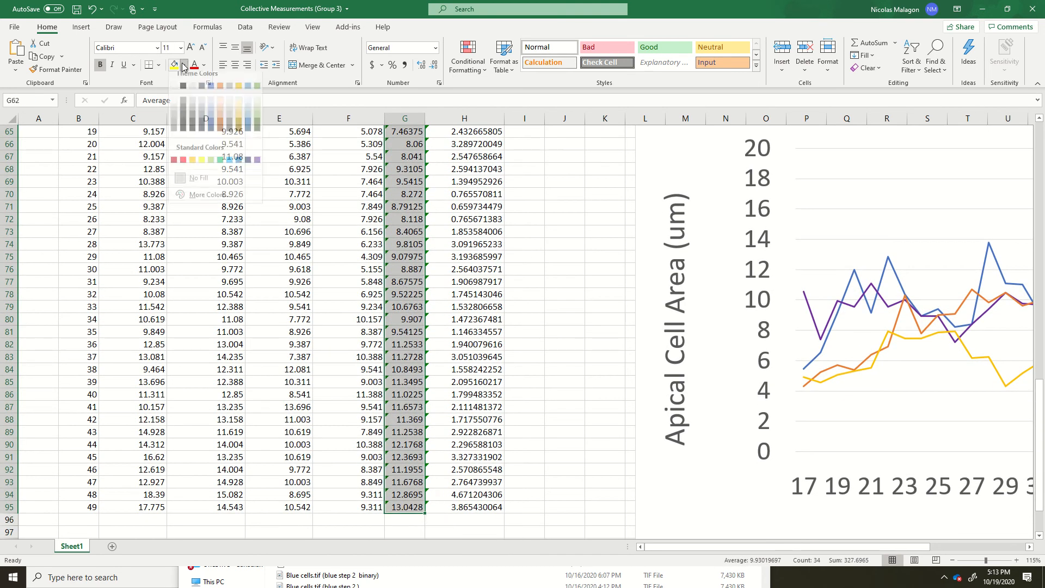
click(195, 94)
scroll(414, 305, up, 6)
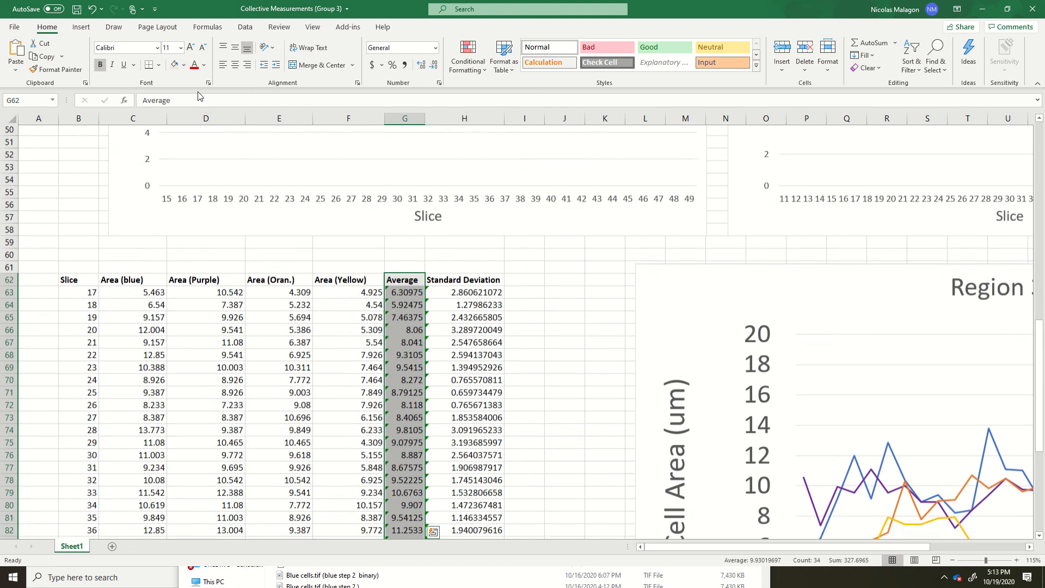
Step: Shade the Standard Deviation column from its header H62 down to H95 with a light blue fill
click(438, 343)
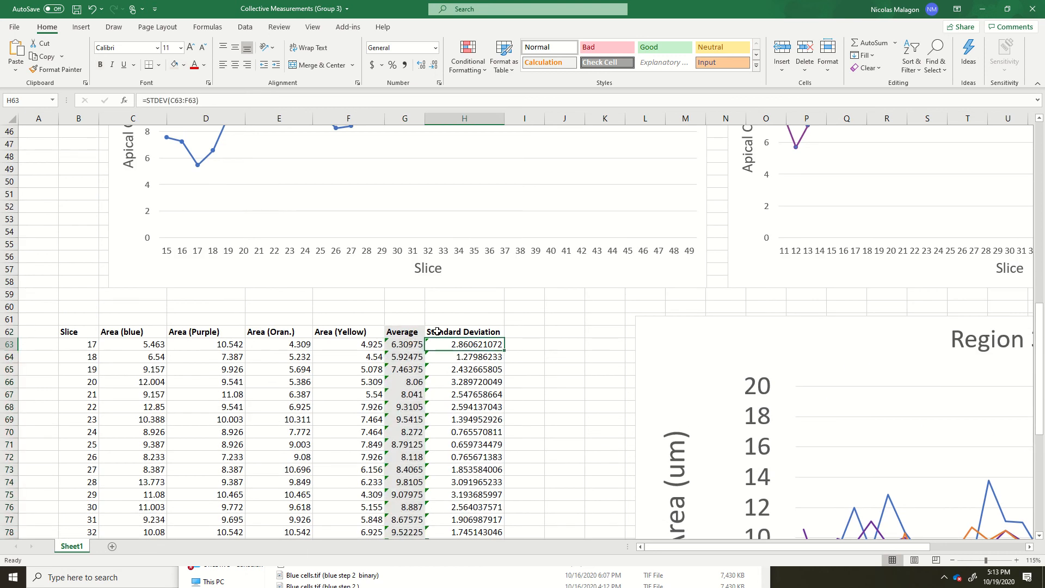
click(438, 332)
key(shift+Down)
key(shift+Down)
key(shift+Down)
key(shift+Down)
key(shift+Down)
key(shift+Down)
key(shift+Down)
key(shift+Down)
key(shift+Down)
key(shift+Down)
key(shift+Down)
key(shift+Down)
key(shift+Down)
key(shift+Down)
key(shift+Down)
key(shift+Down)
key(shift+Down)
key(shift+Down)
key(shift+Down)
key(shift+Down)
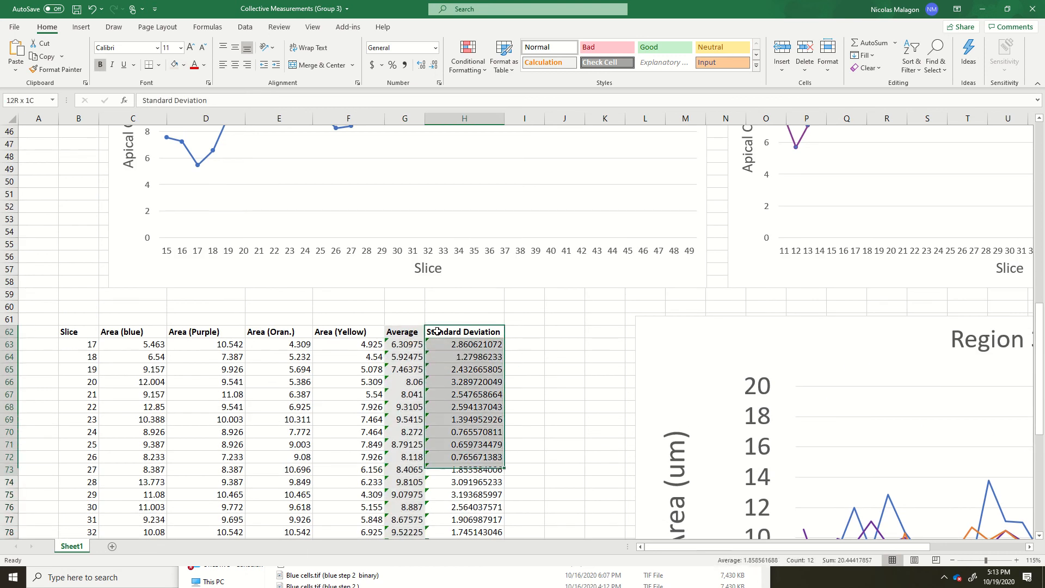
key(shift+Down)
key(shift+Down)
key(shift+Down)
key(shift+Down)
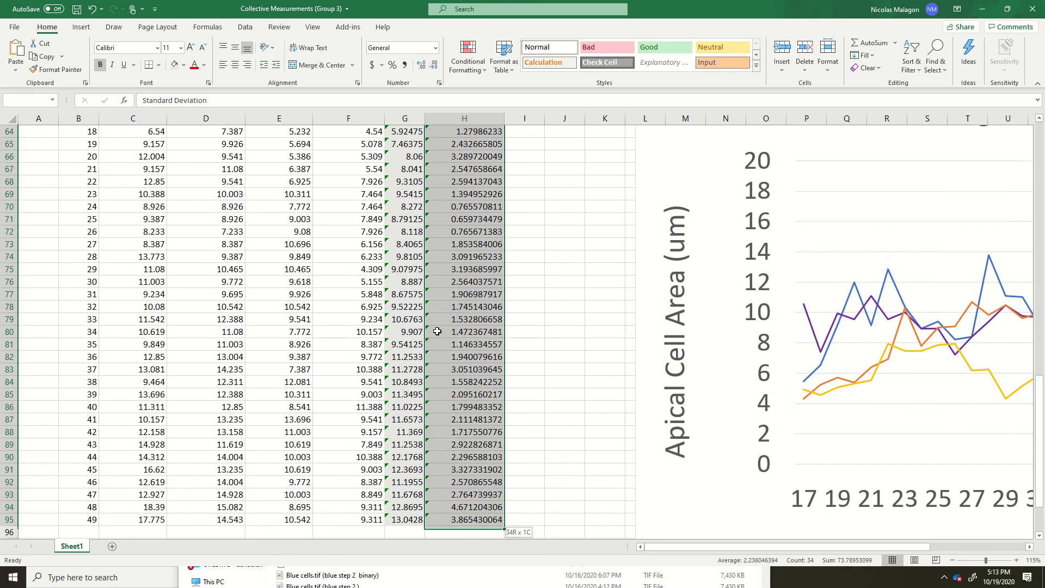
click(184, 65)
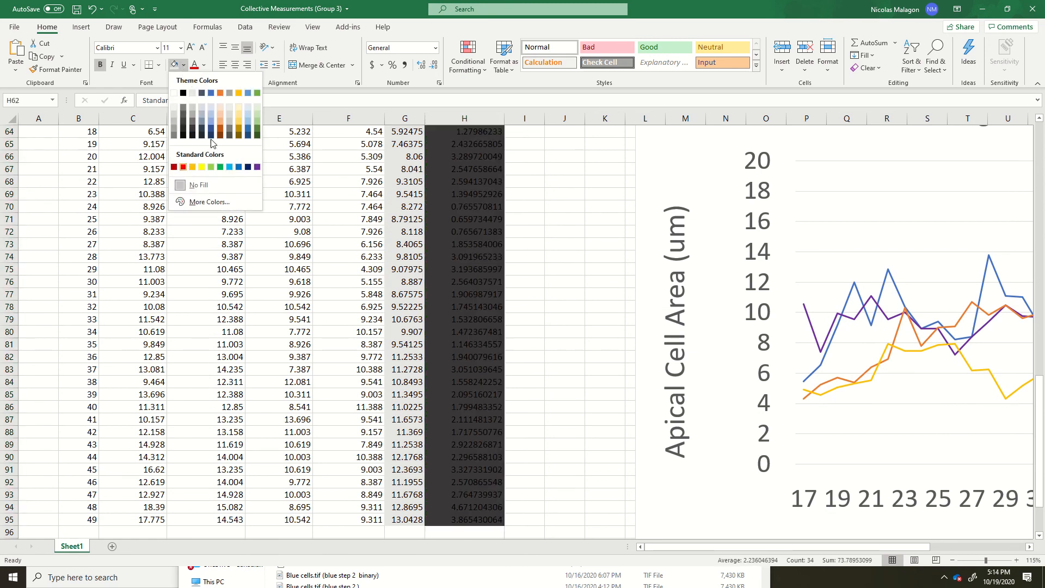
click(180, 184)
scroll(455, 269, up, 6)
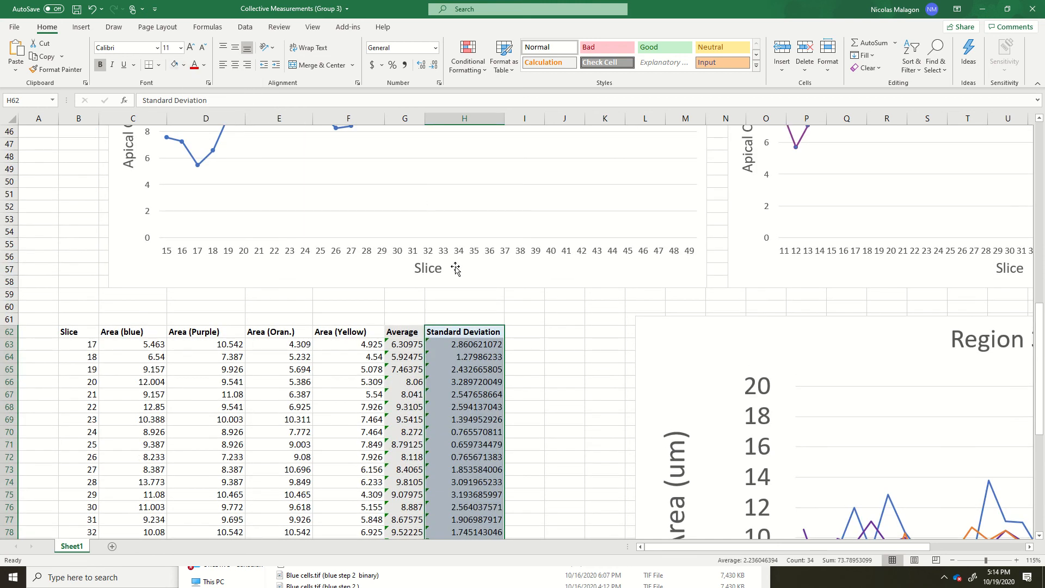
scroll(455, 268, down, 4)
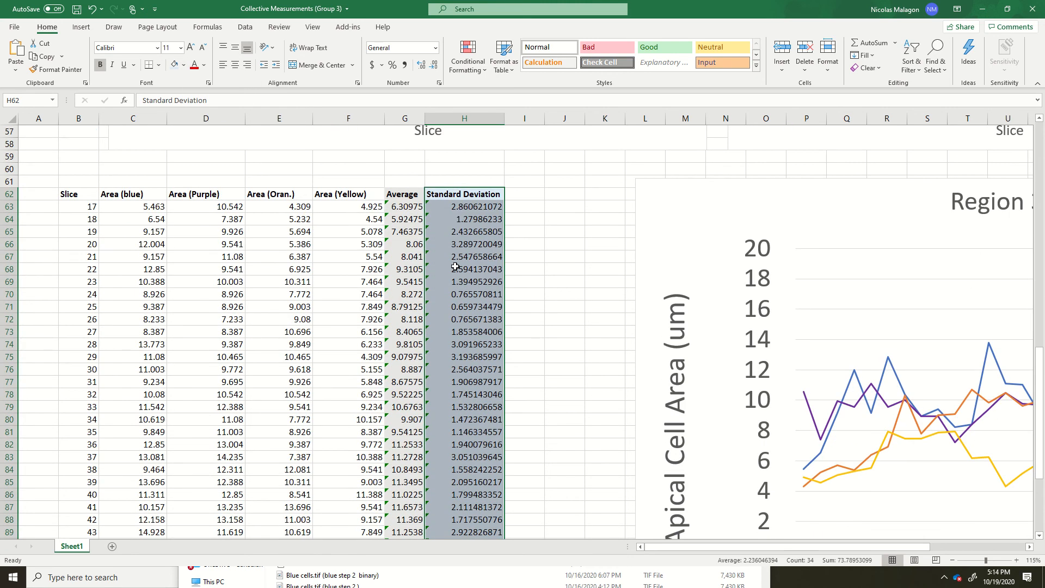
scroll(455, 267, down, 1)
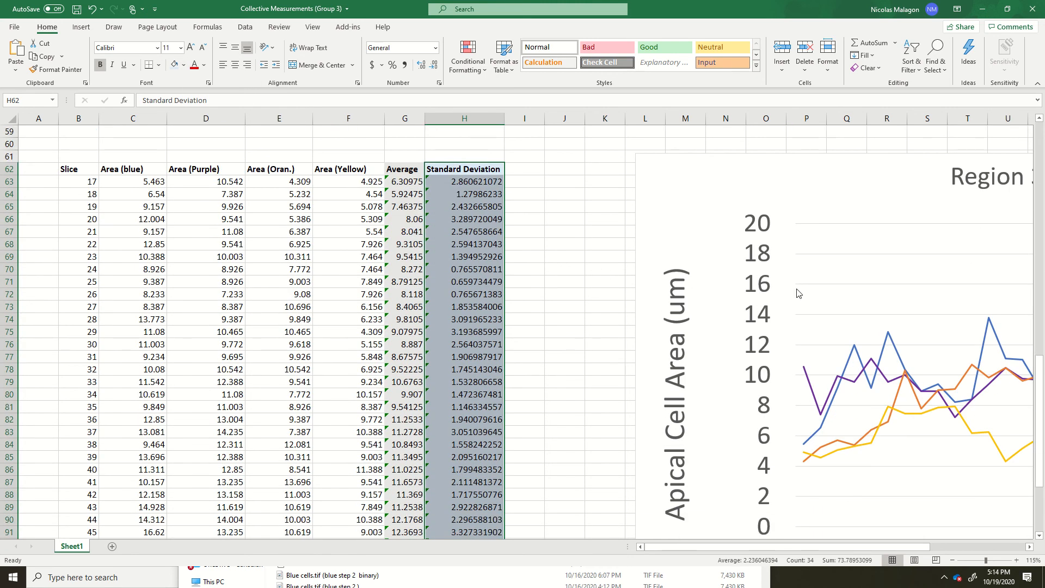
scroll(797, 294, up, 4)
scroll(797, 294, down, 3)
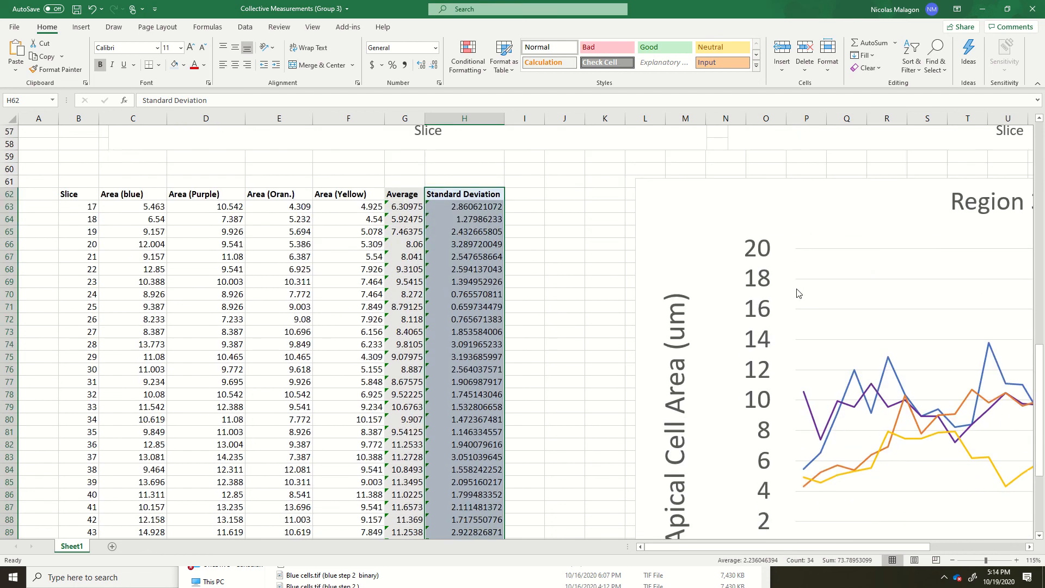
scroll(797, 294, down, 5)
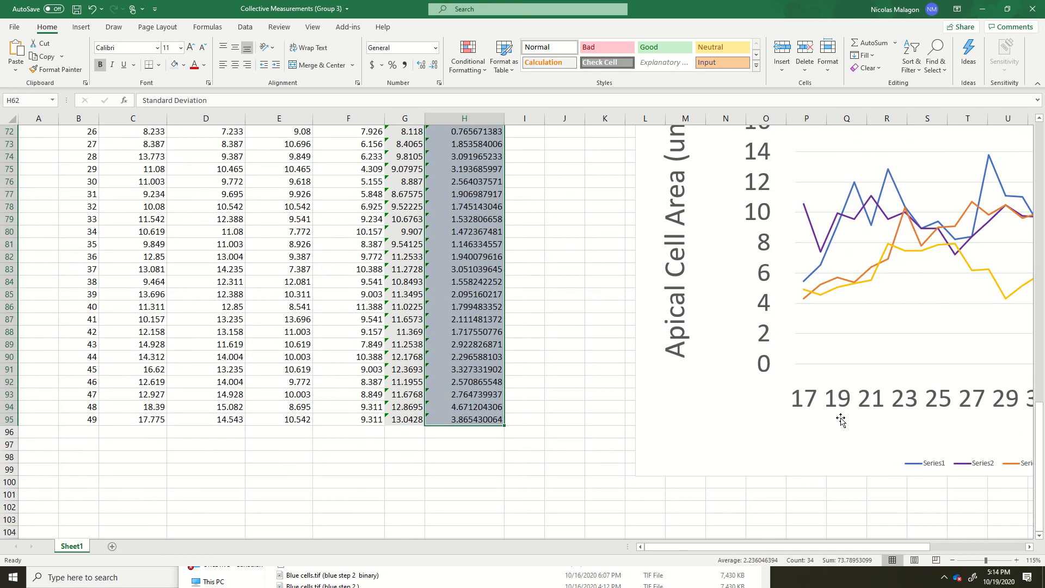
scroll(840, 419, up, 8)
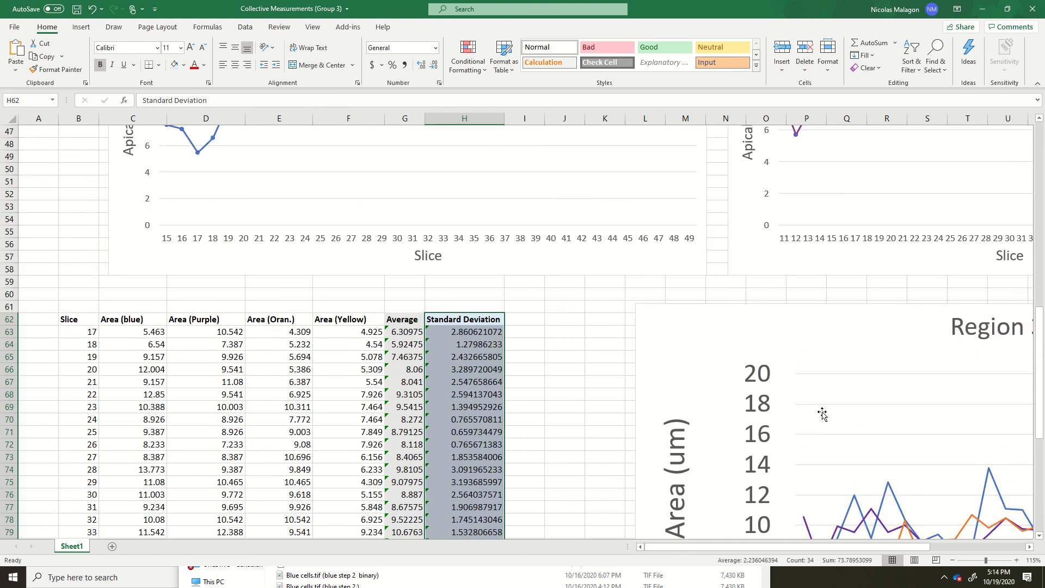
key(ctrl+q)
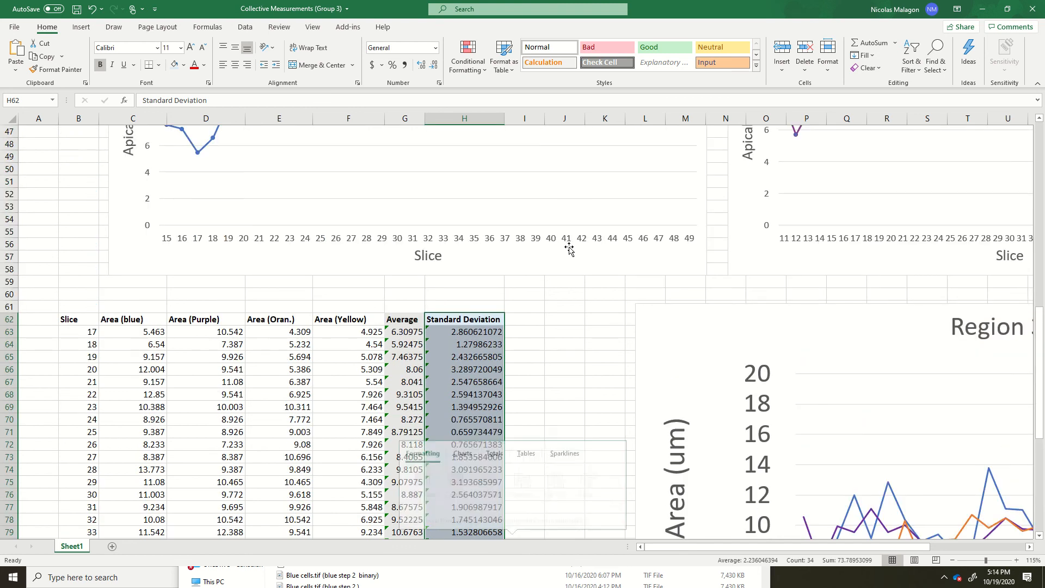
scroll(568, 249, up, 2)
click(545, 214)
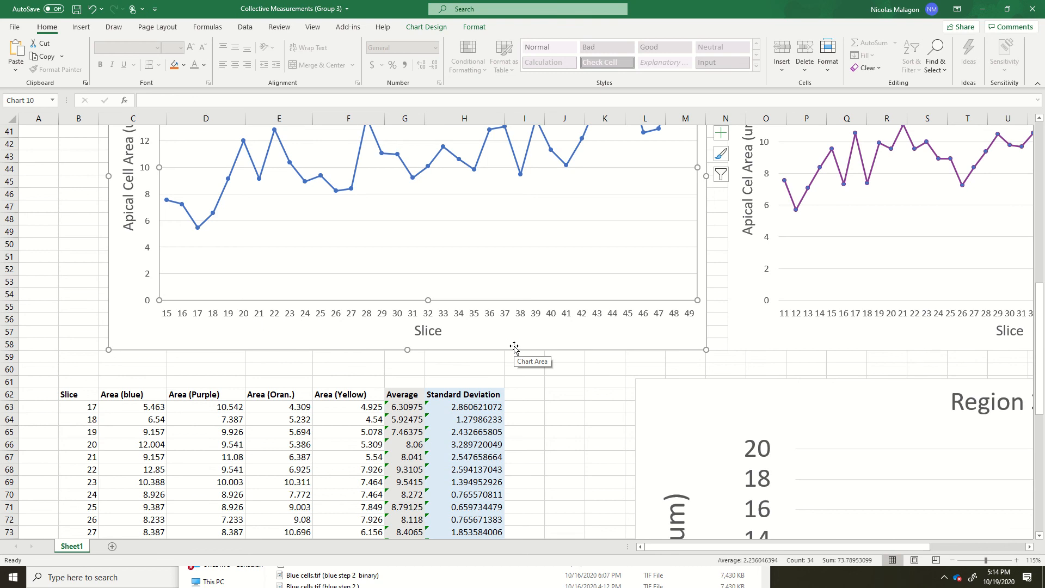
scroll(514, 347, down, 11)
scroll(514, 345, down, 2)
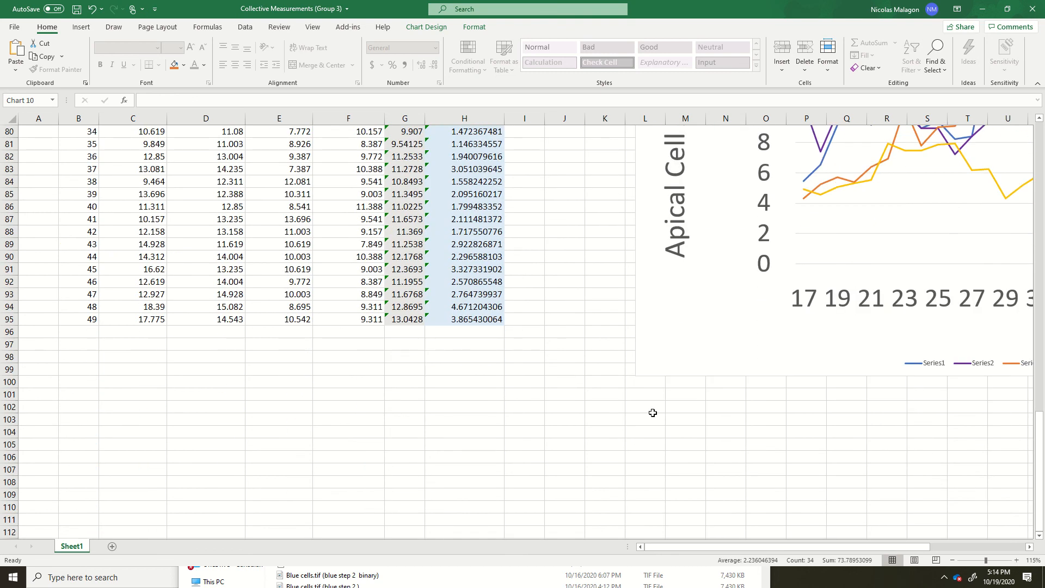
Step: Copy the four-series Region 3 line chart and paste the duplicate below it at L102
click(667, 374)
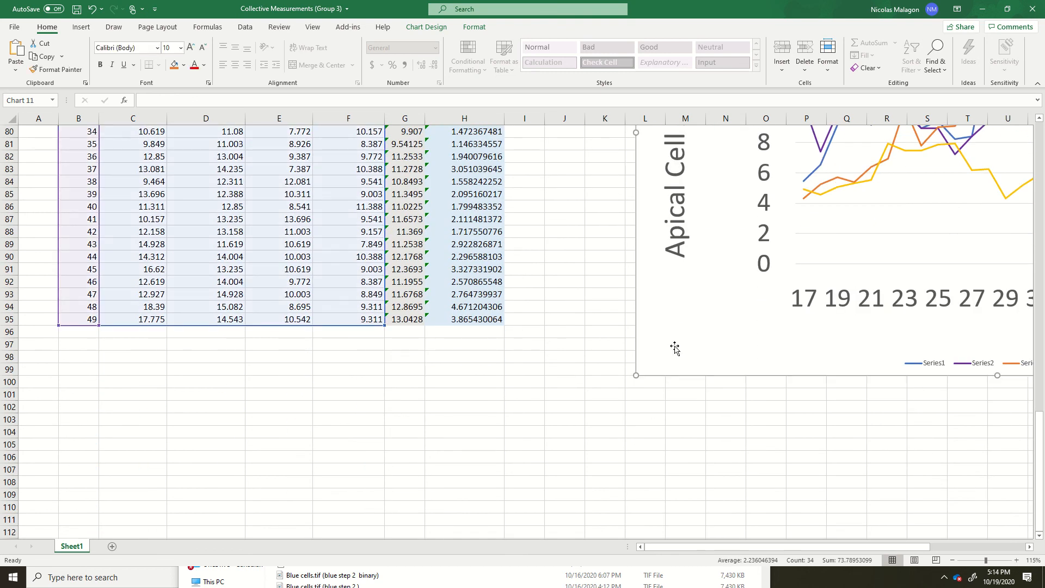
click(661, 406)
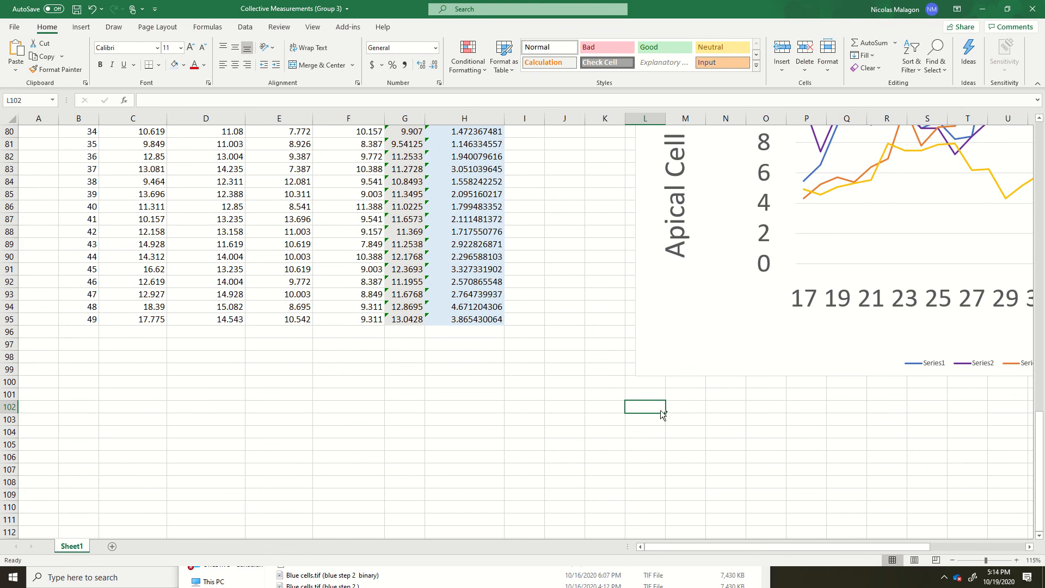
key(ctrl+v)
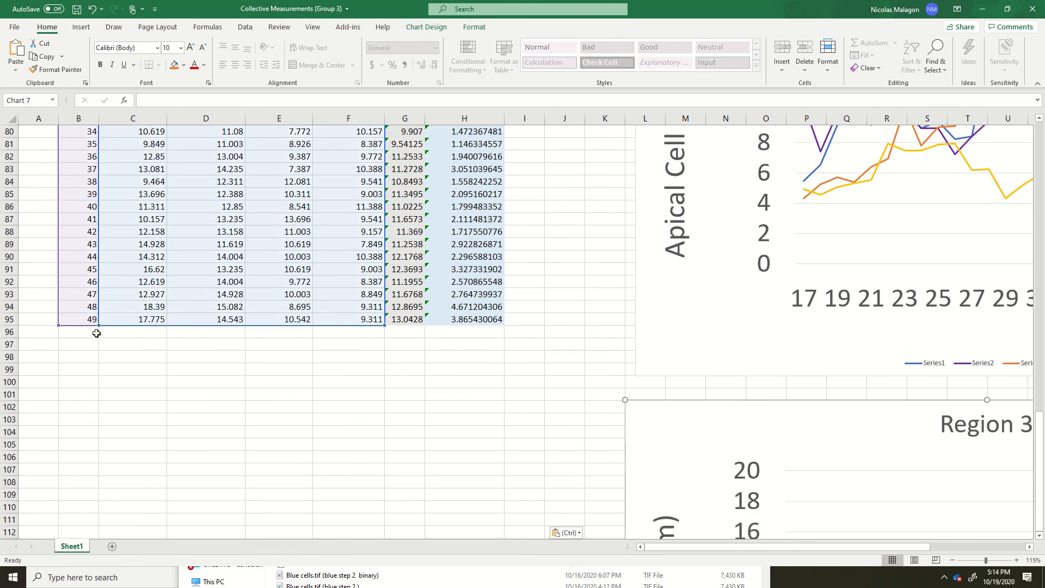
Step: Narrow the duplicated Region 3 chart's data range to only the Average column, G, and check the plotted line
drag(99, 324, 407, 327)
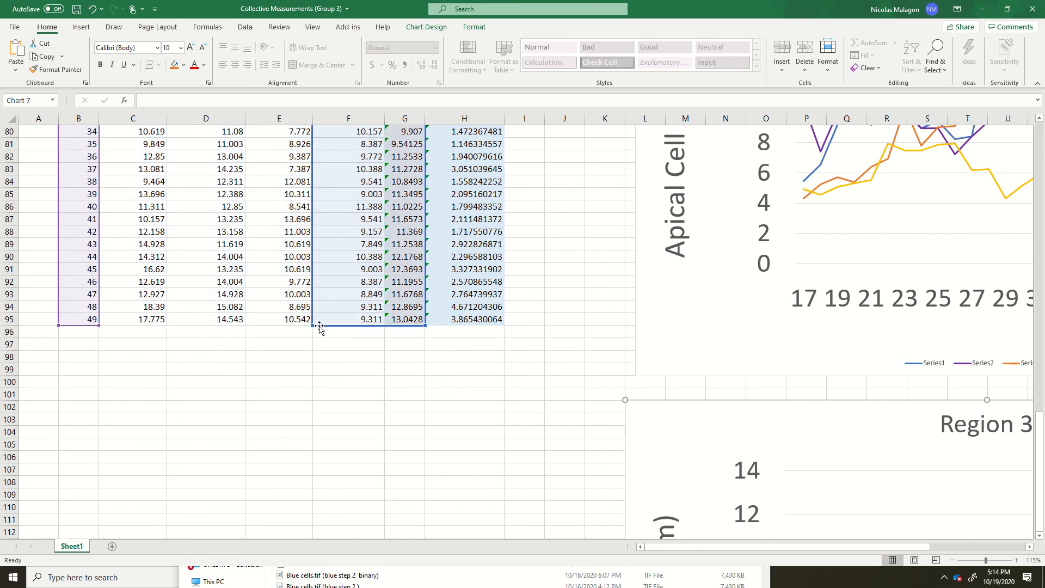
drag(313, 326, 375, 322)
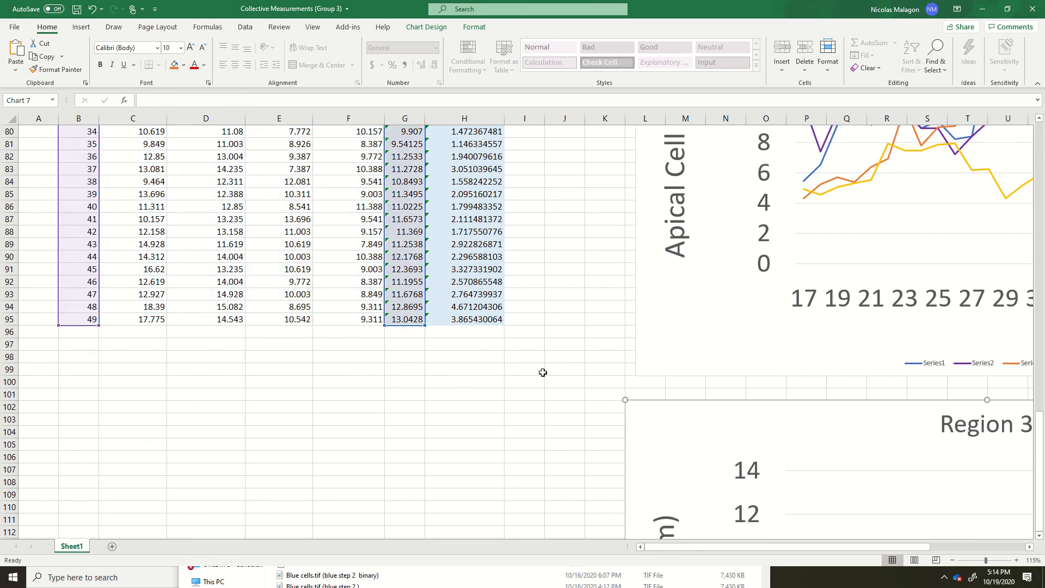
scroll(732, 407, down, 6)
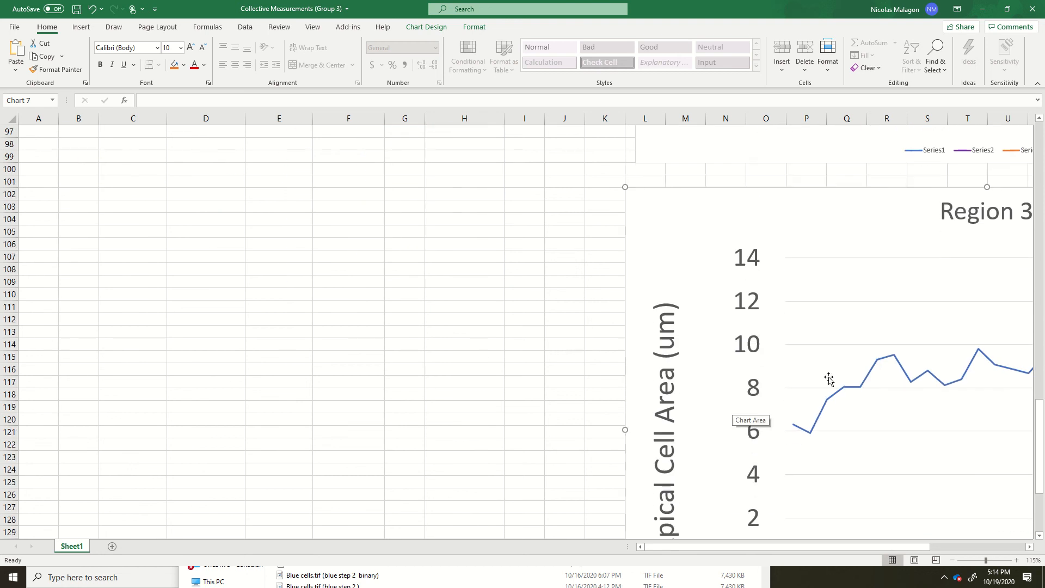
scroll(895, 363, down, 1)
scroll(673, 343, up, 3)
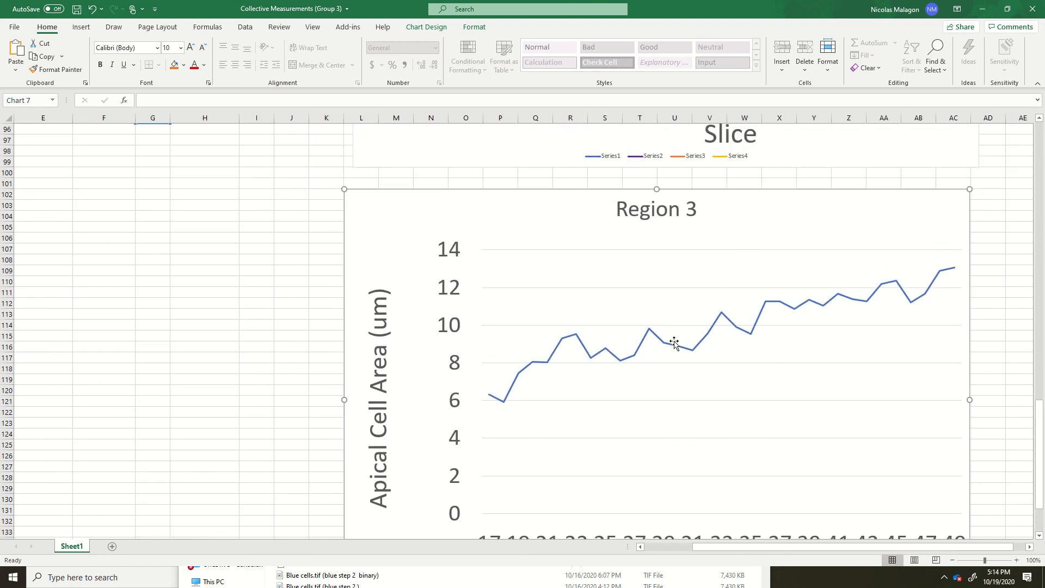
Step: Add error bars to the Average line in the duplicated Region 3 chart
scroll(673, 343, up, 4)
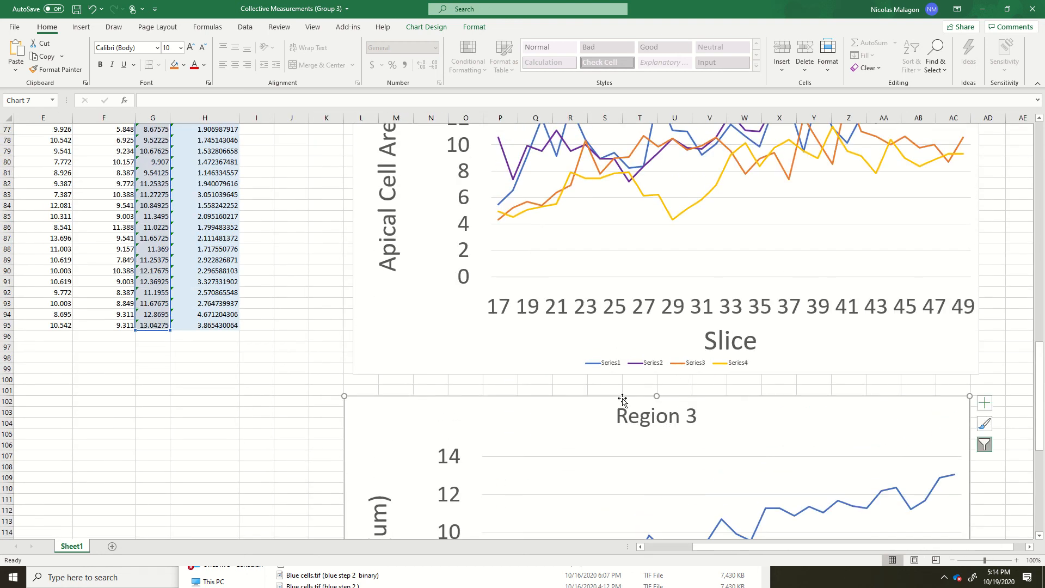
scroll(221, 290, up, 6)
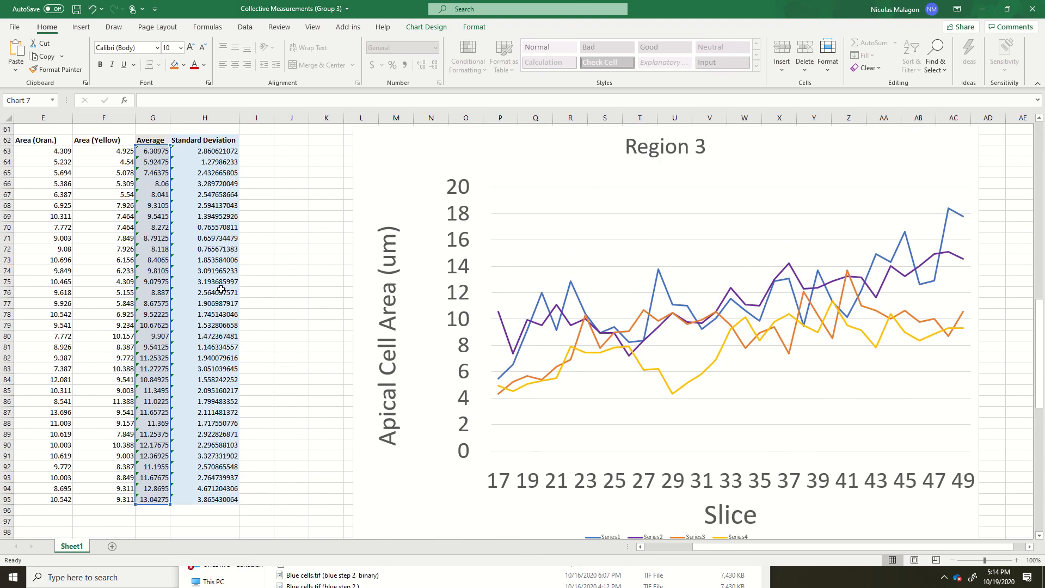
scroll(221, 289, down, 2)
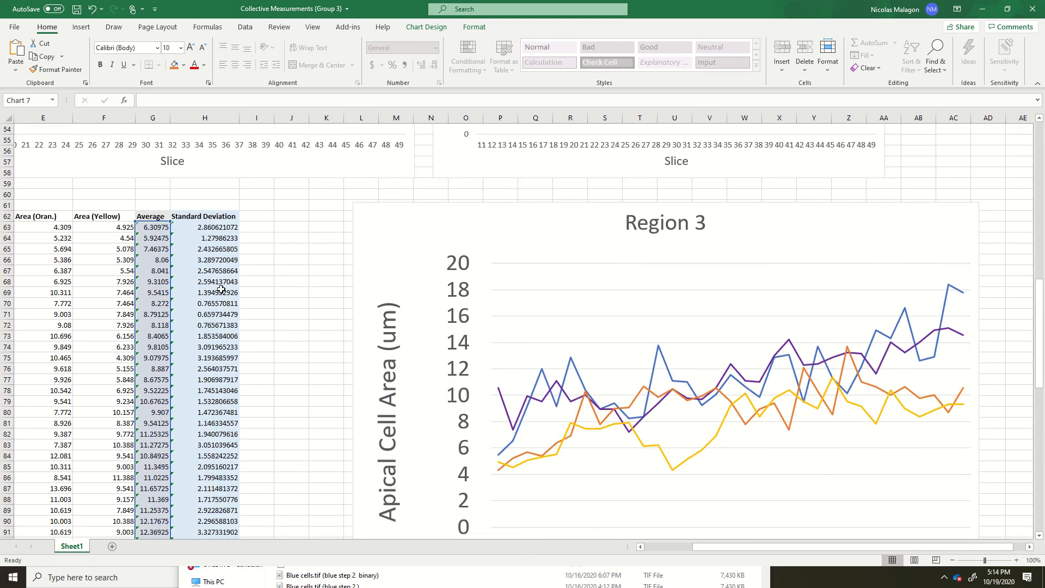
scroll(221, 289, down, 13)
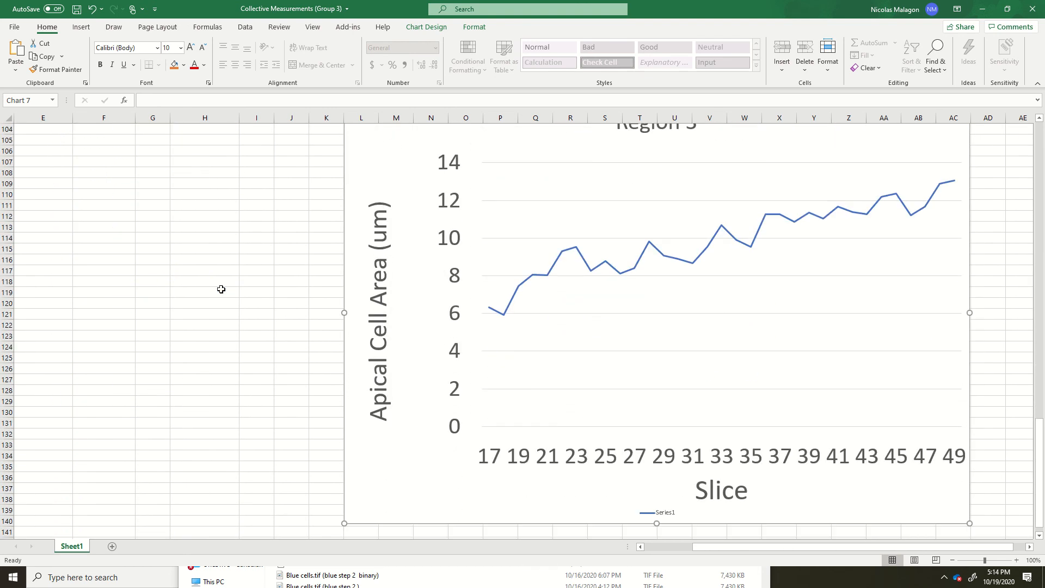
click(517, 286)
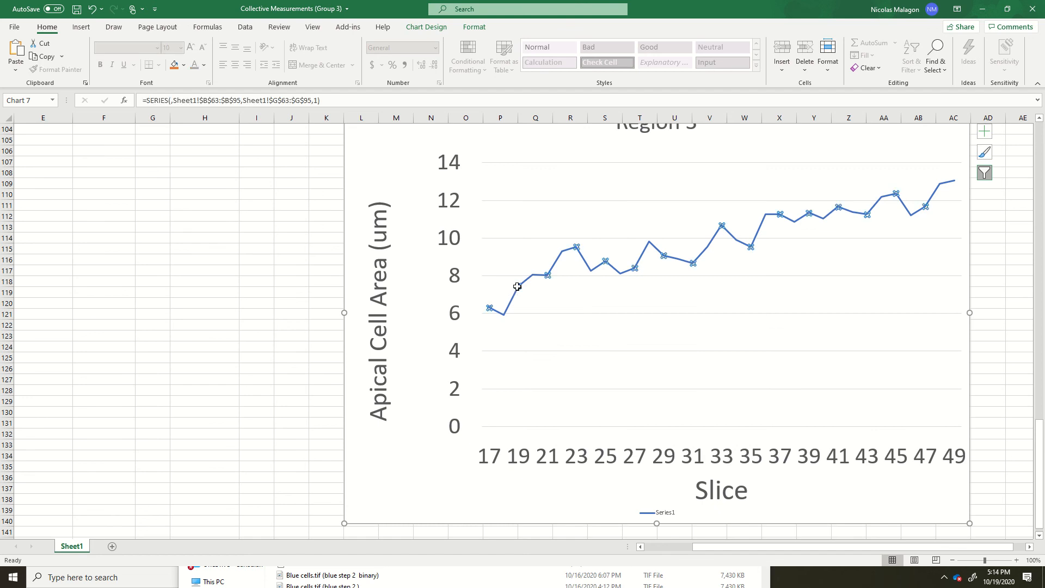
right_click(517, 287)
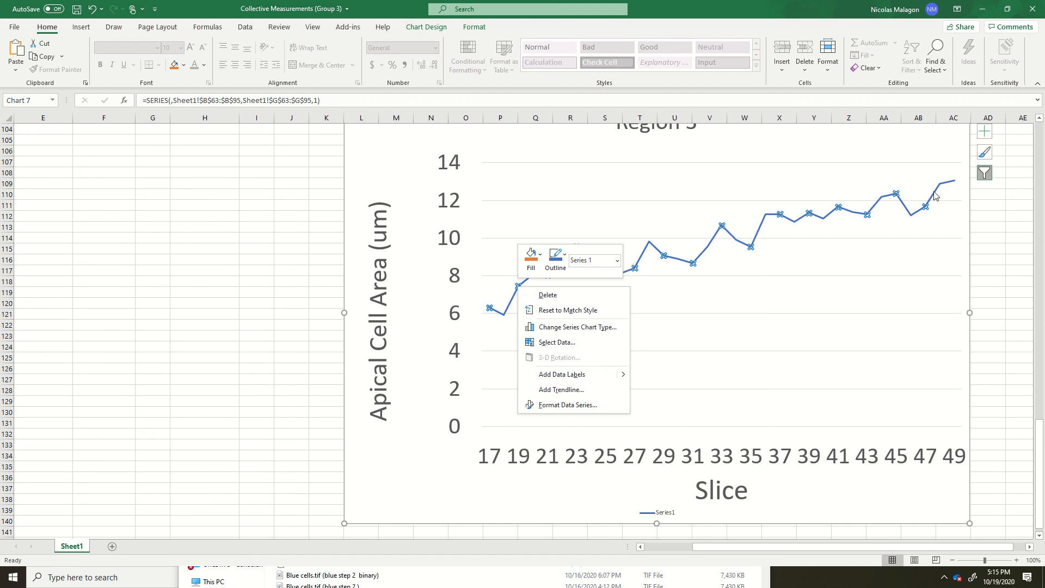
click(984, 133)
click(984, 132)
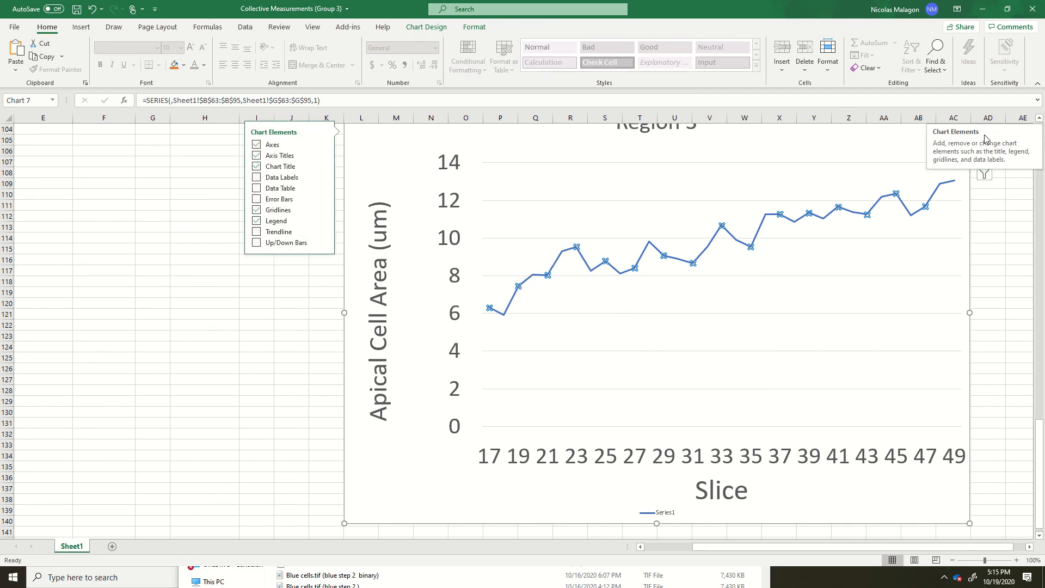
click(282, 200)
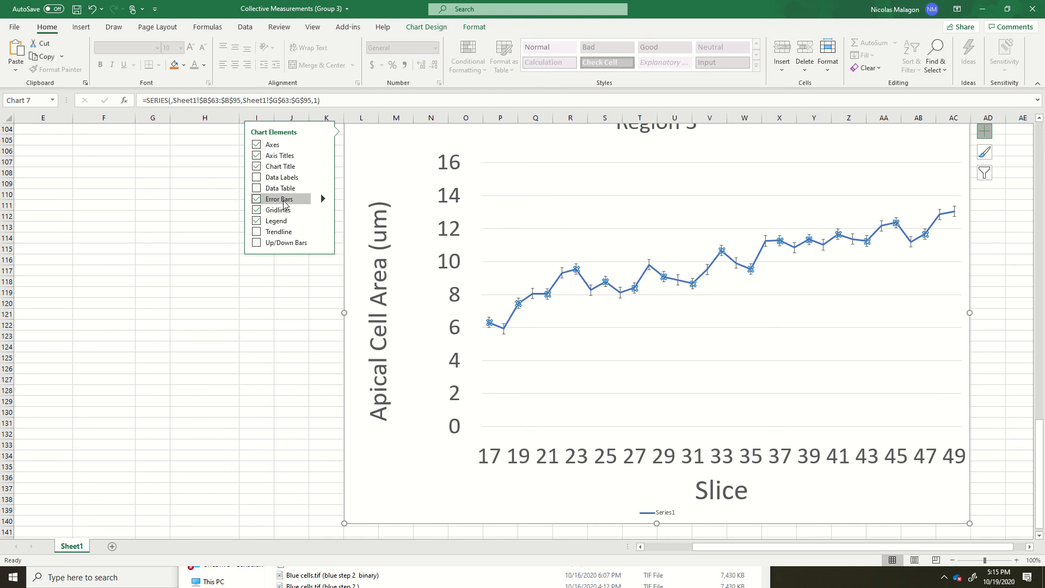
Step: Open the formatting options of the Average line's vertical error bars and set the error amount to Custom
click(532, 333)
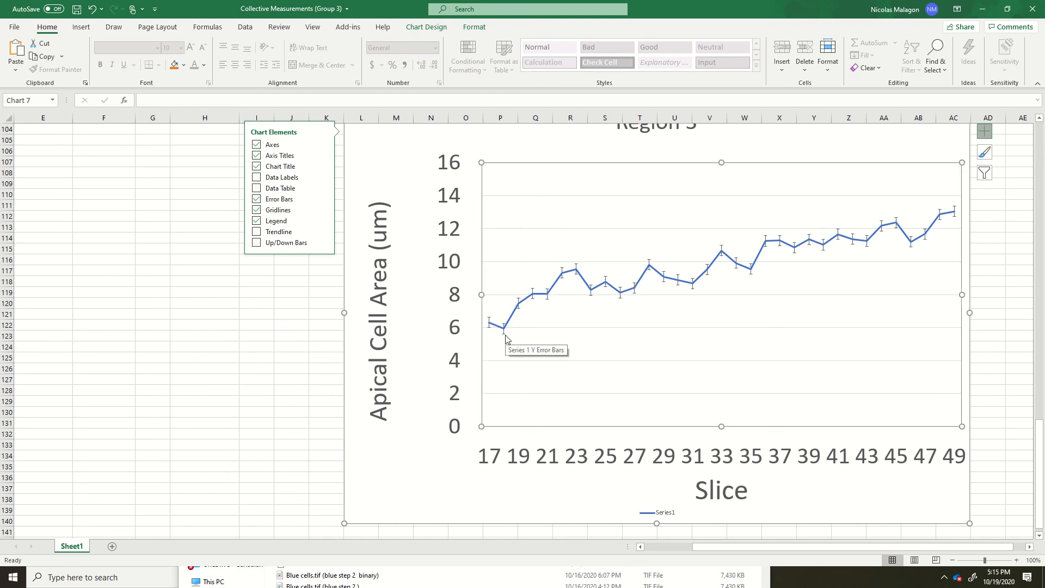
click(504, 334)
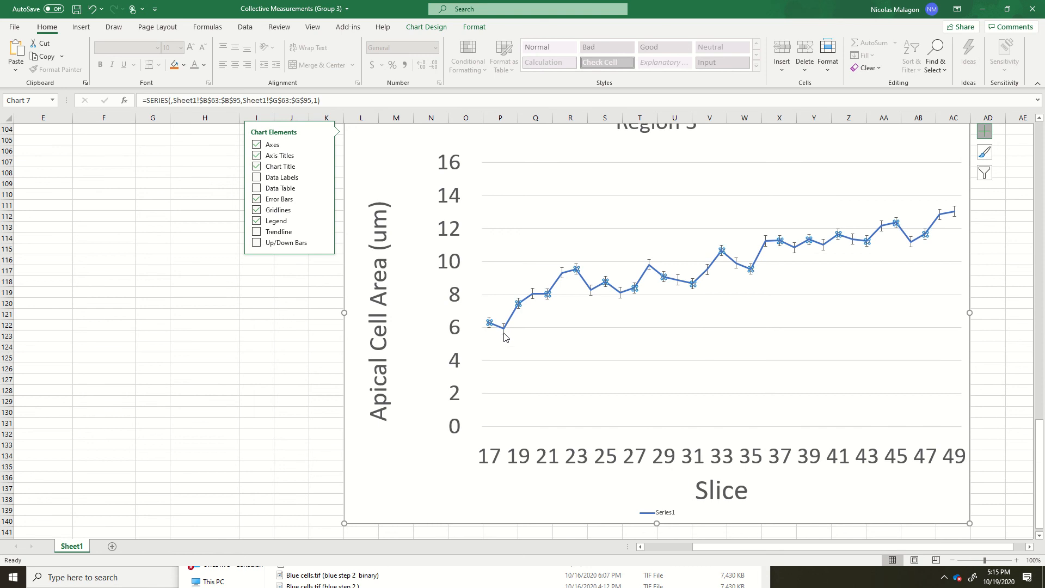
click(504, 336)
right_click(504, 339)
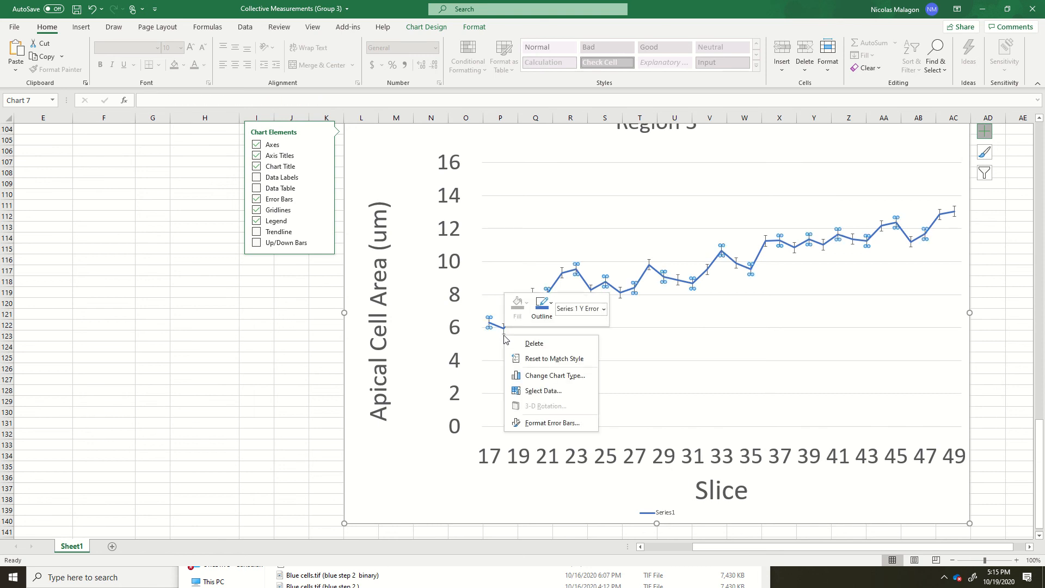
click(532, 425)
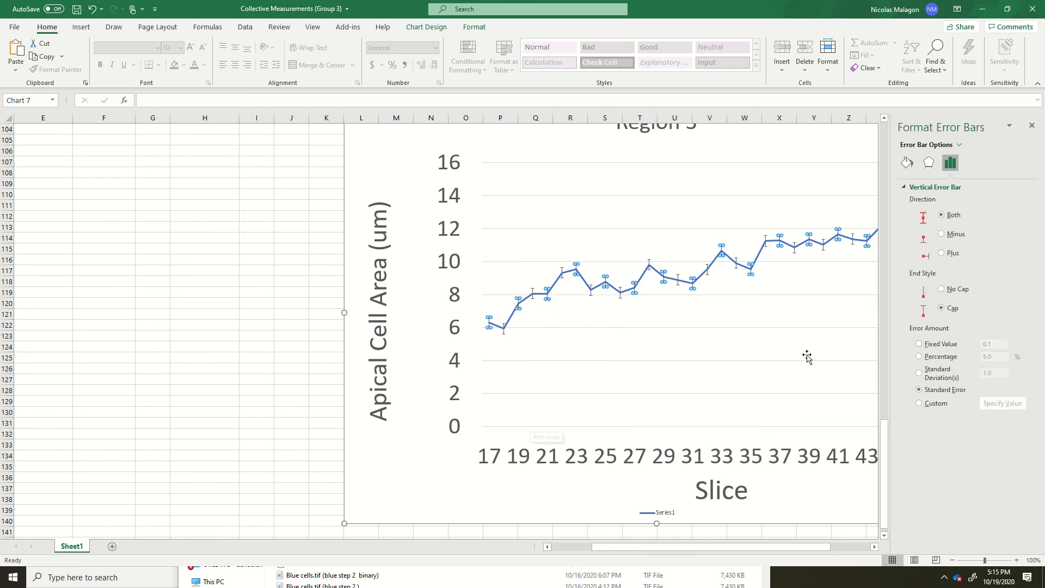
click(920, 405)
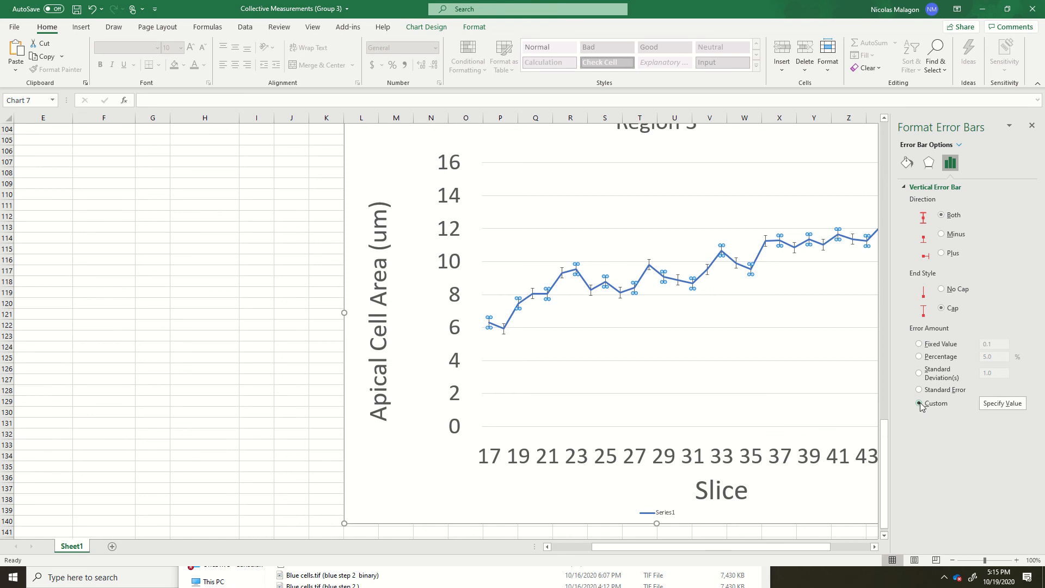
Step: Specify the Standard Deviation values H63:H95 as the custom positive error value
click(1004, 404)
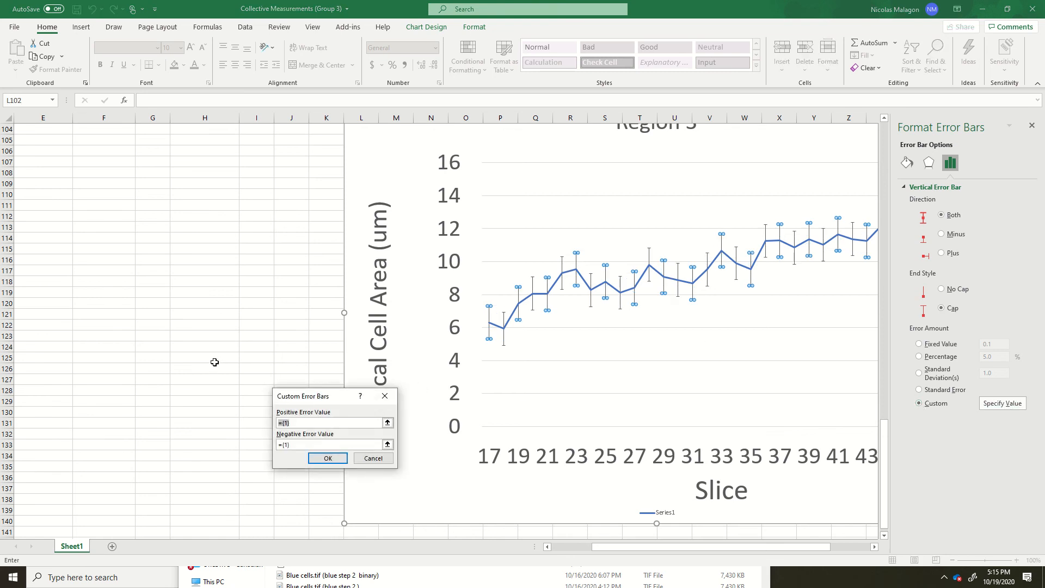
drag(336, 397, 258, 195)
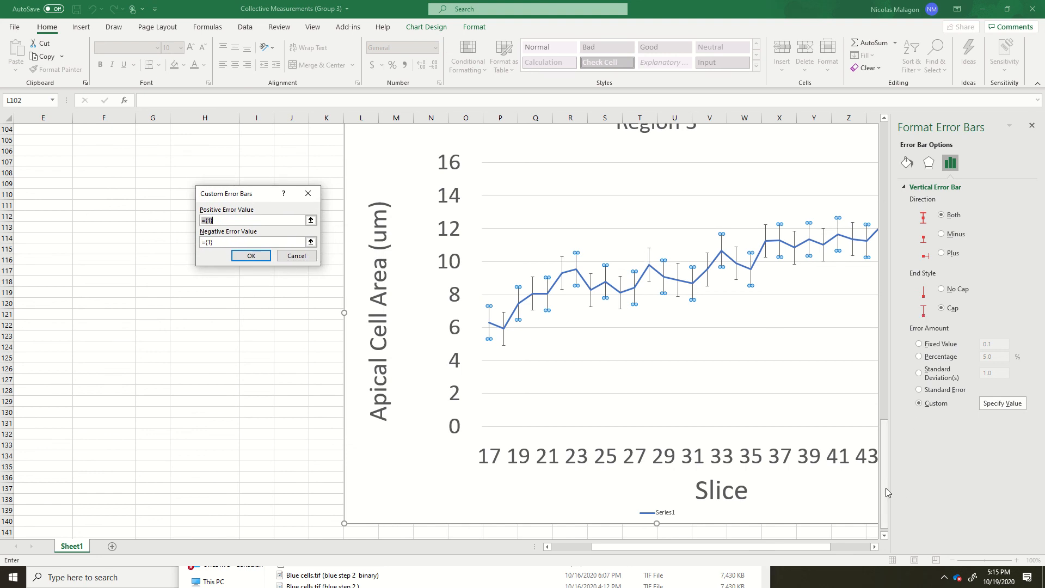
drag(886, 488, 887, 362)
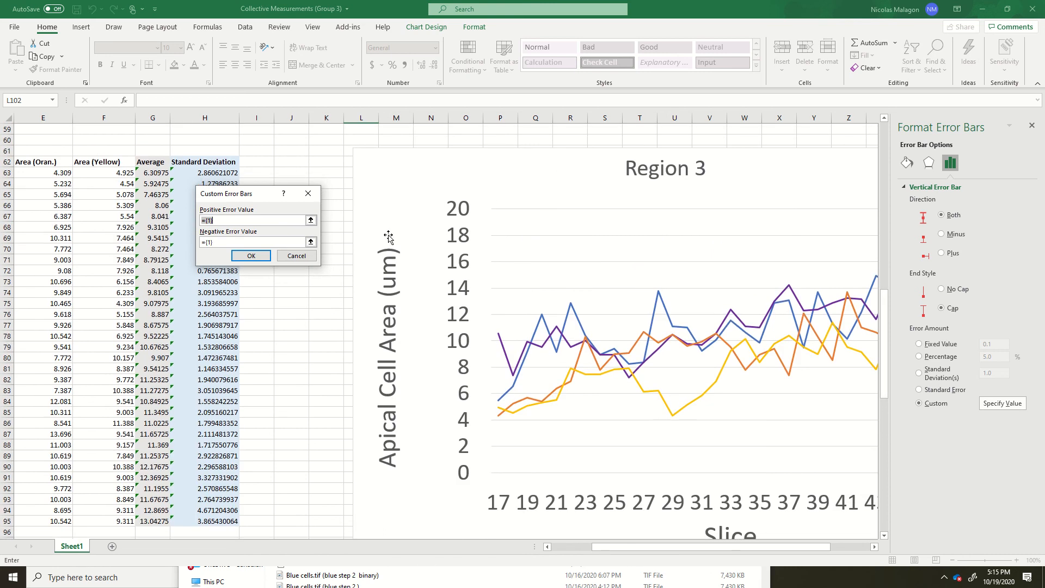
drag(259, 200, 326, 189)
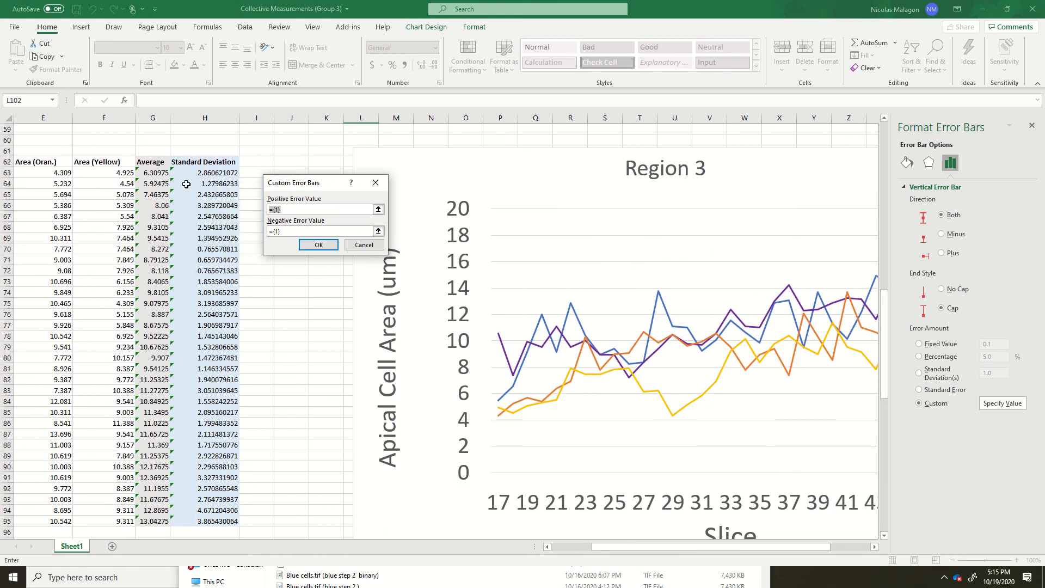
drag(204, 172, 206, 521)
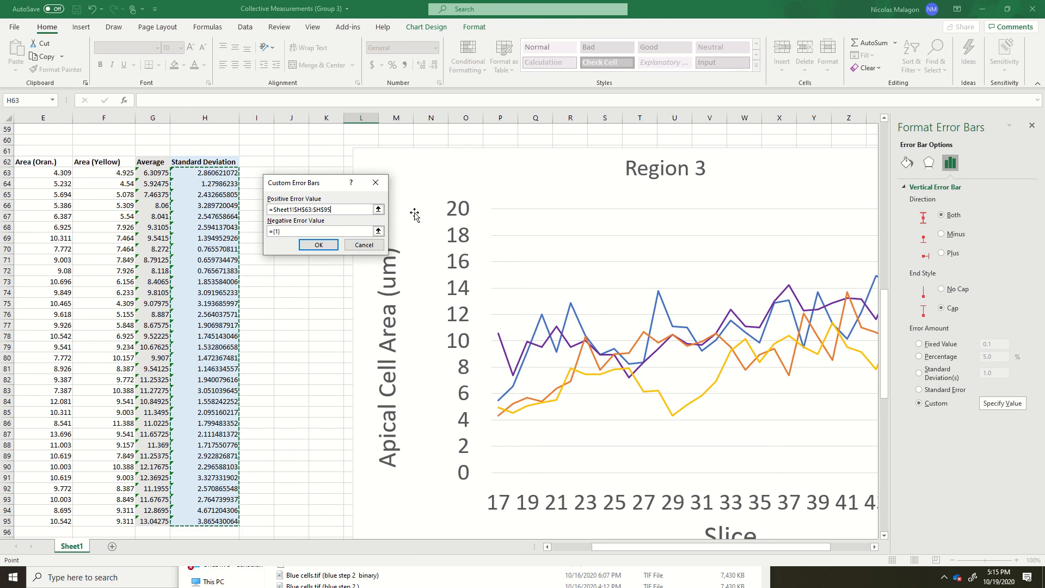
Step: Specify the same Standard Deviation range H63:H95 as the negative error value and apply the custom error bars
click(378, 230)
click(211, 173)
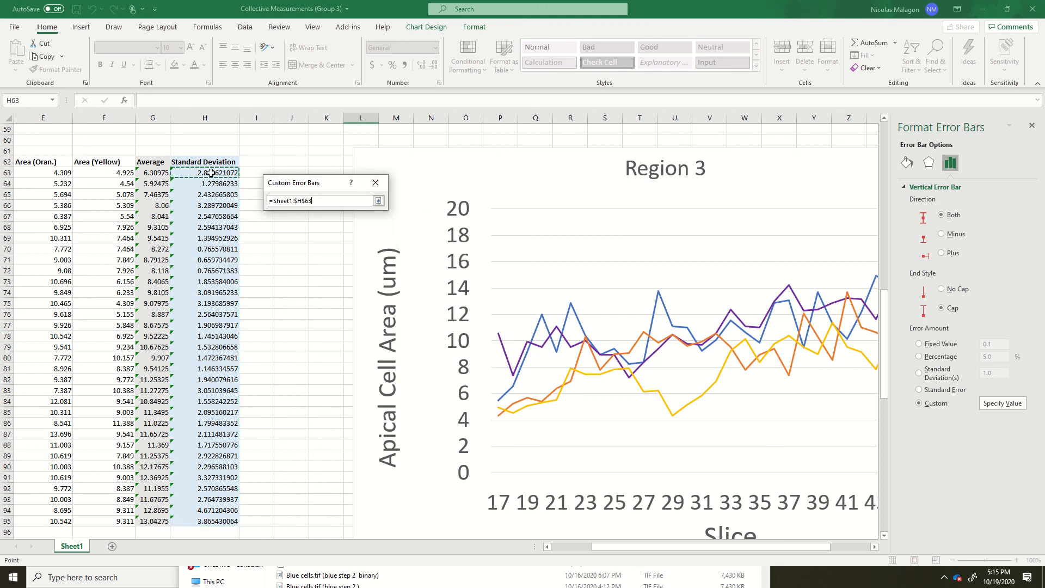
drag(211, 173, 218, 521)
click(378, 200)
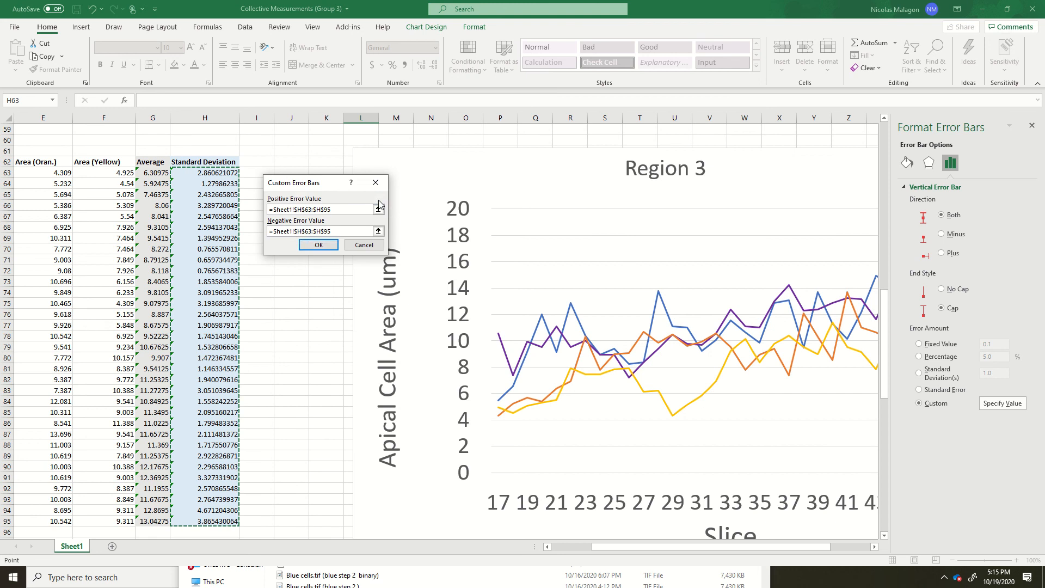
click(321, 245)
Step: Recolor the error bars' outline with the standard Blue and view the whole duplicated Region 3 chart
scroll(382, 324, down, 12)
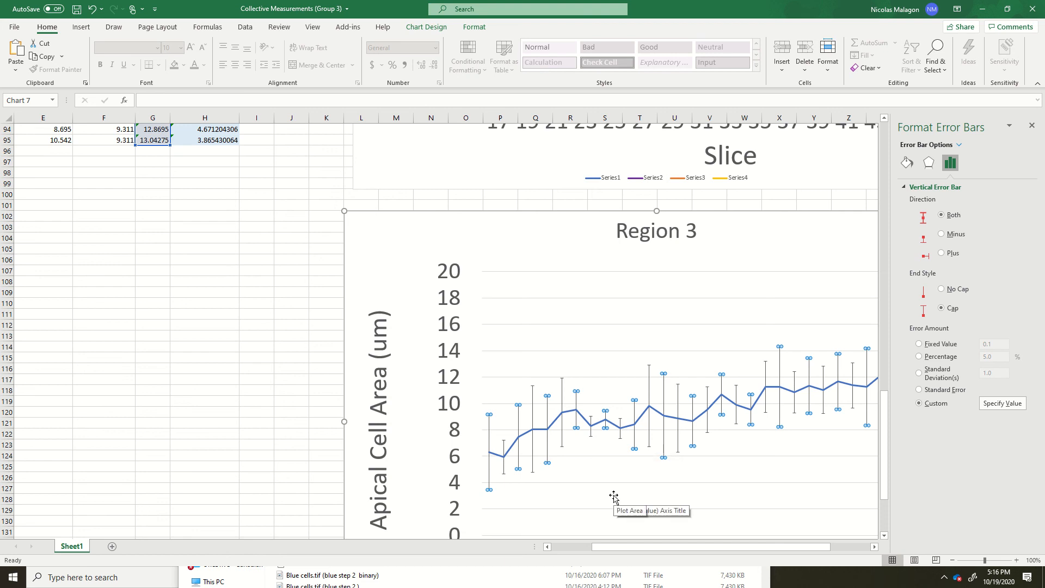
right_click(488, 441)
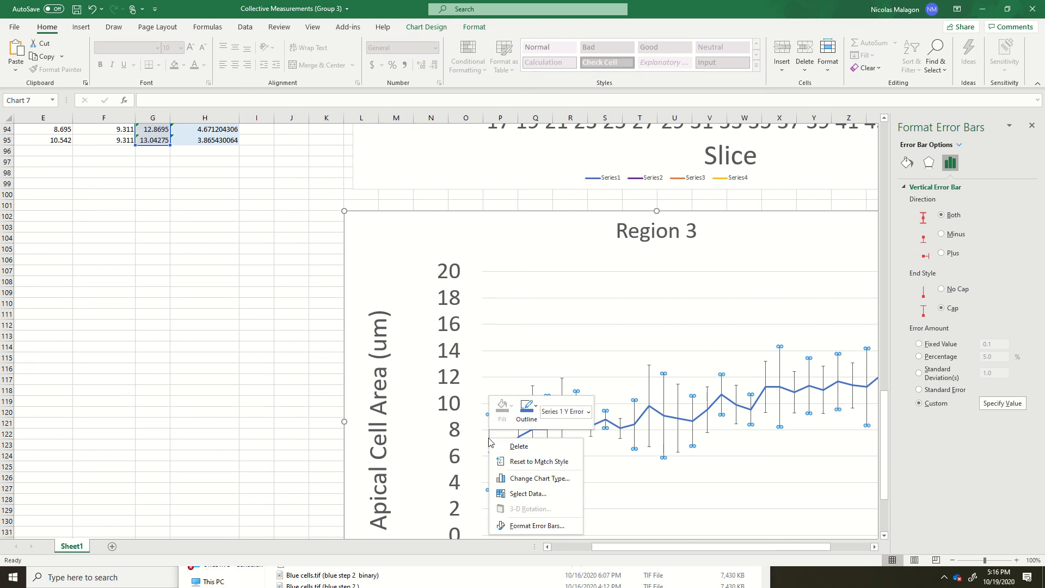
click(530, 409)
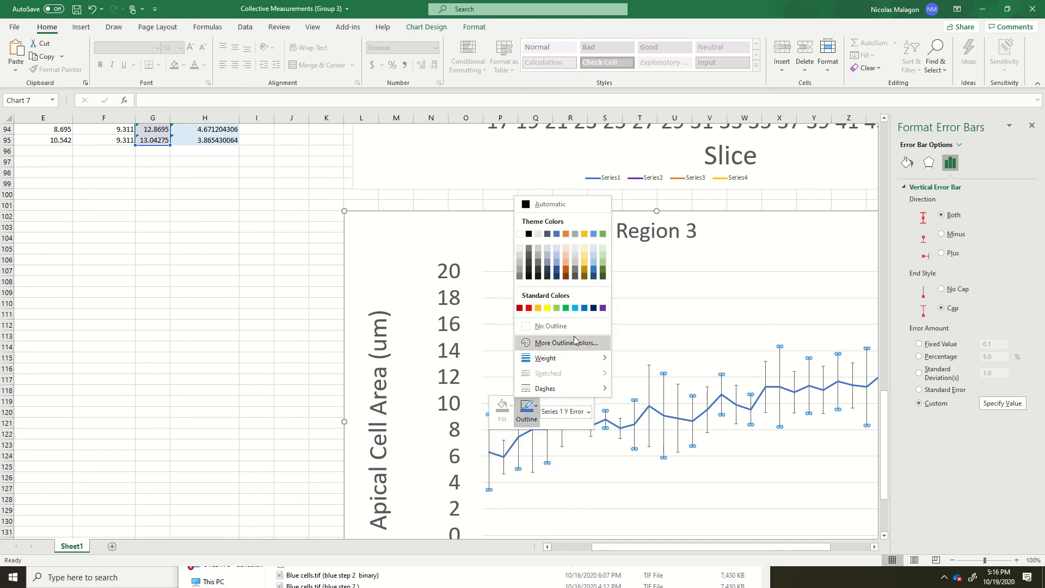
click(584, 308)
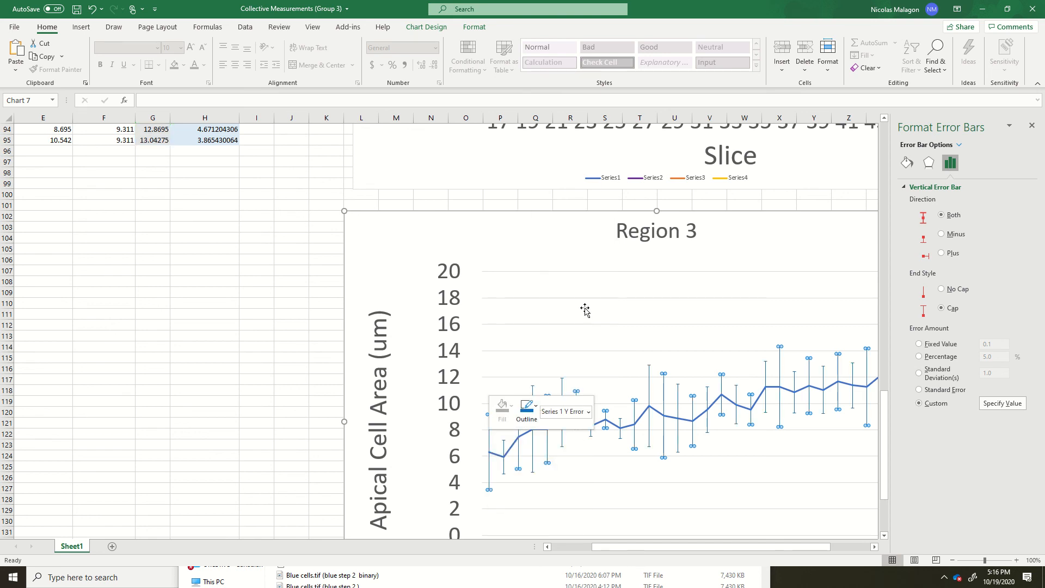
click(517, 509)
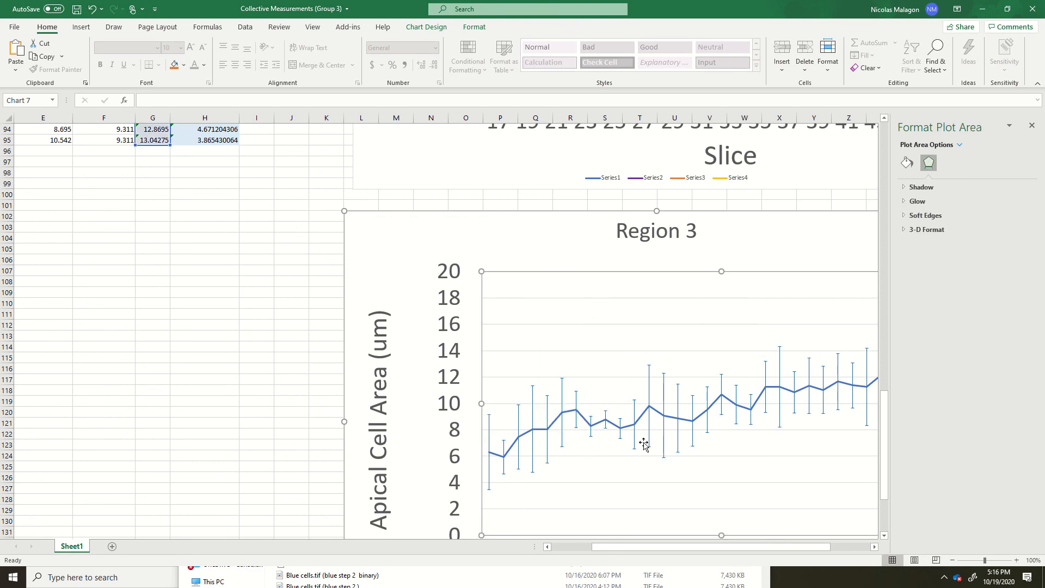
ctrl+scroll(579, 444, down, 2)
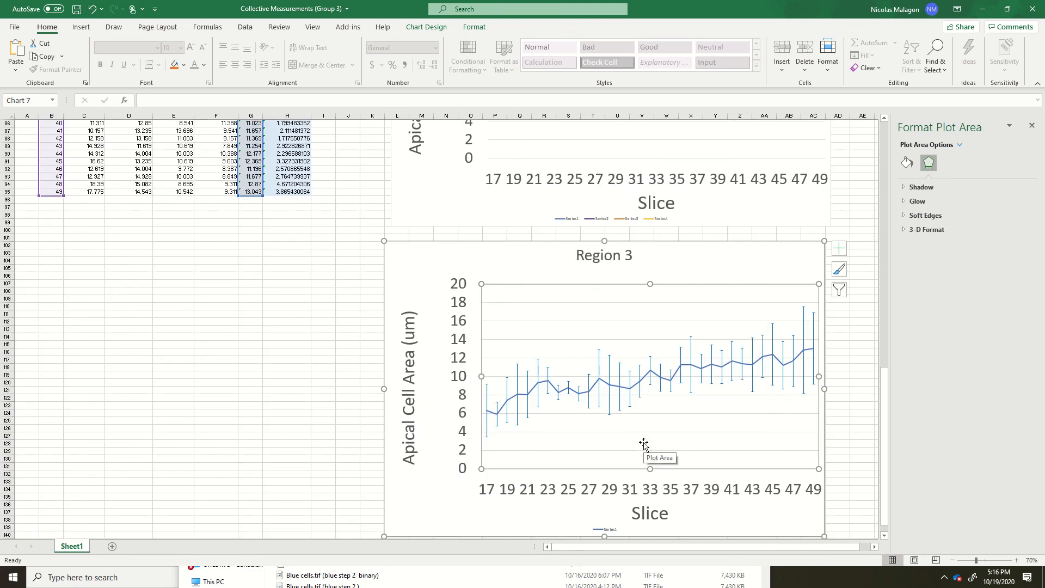